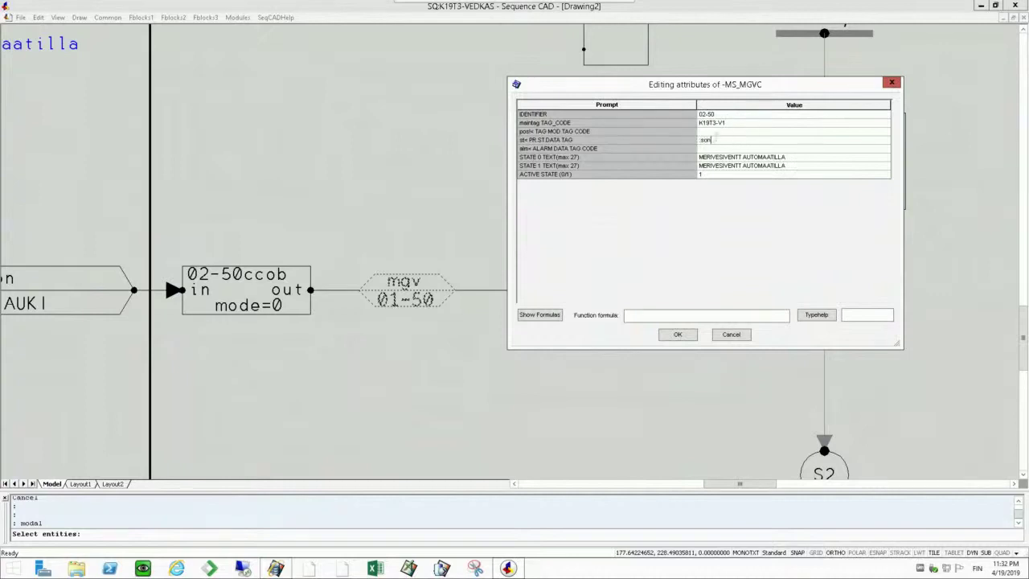
Set the State 0 text of message block 02-50 to MERIVESIVENTTIILI AUKI.
{"action": "left_click_drag", "start_coordinate": [713, 140], "coordinate": [690, 140]}
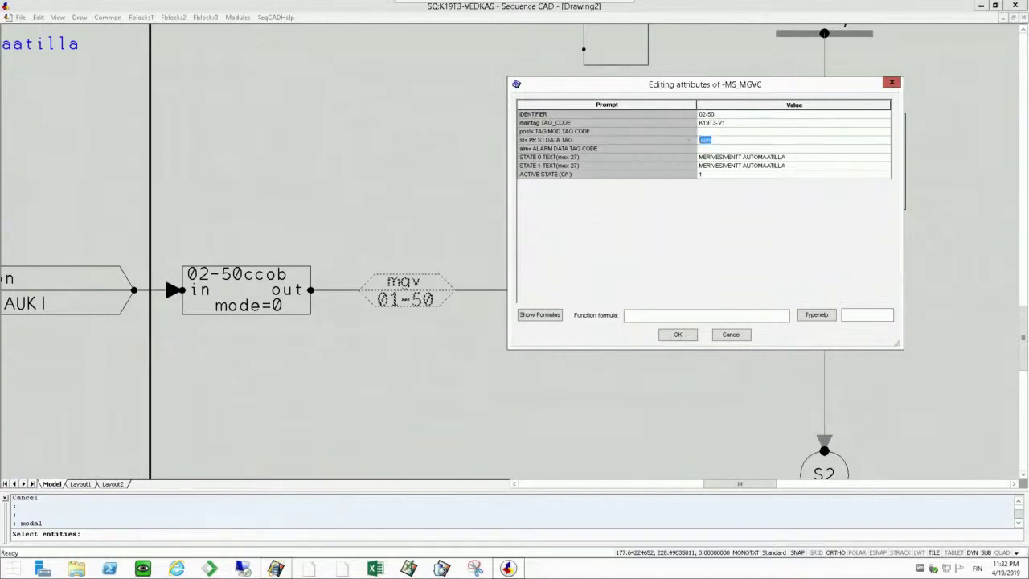
{"action": "left_click", "coordinate": [754, 157]}
{"action": "left_click", "coordinate": [754, 157]}
{"action": "key", "text": "shift+End"}
{"action": "key", "text": "Delete"}
{"action": "type", "text": "IVENTTILI A"}
{"action": "key", "text": "shift+Home"}
{"action": "key", "text": "ctrl+c"}
Set the State 1 text of message block 02-50 to MERIVESIVENTTIILI AUKI as well and apply the attributes.
{"action": "left_click", "coordinate": [798, 166]}
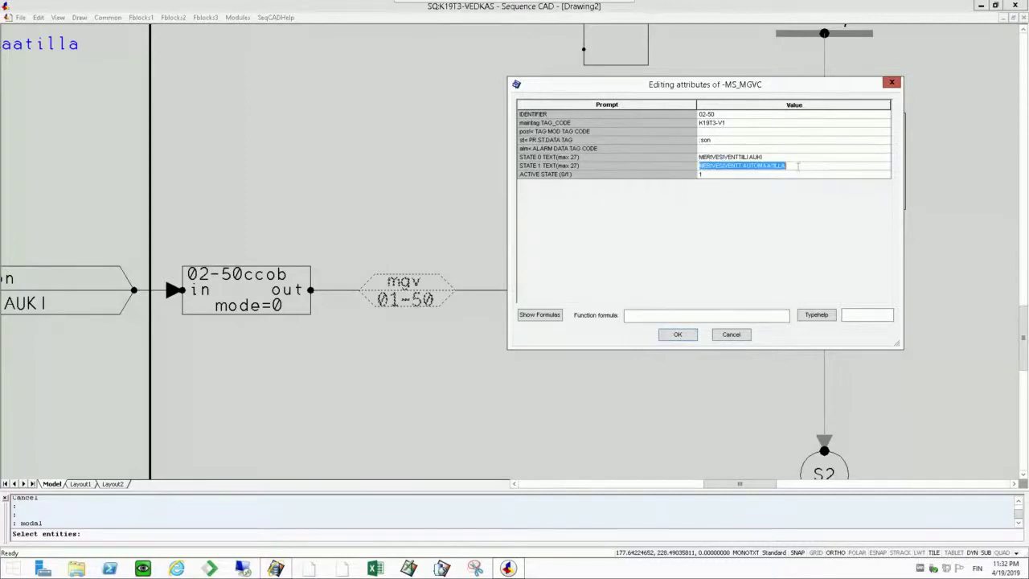
{"action": "key", "text": "ctrl+v"}
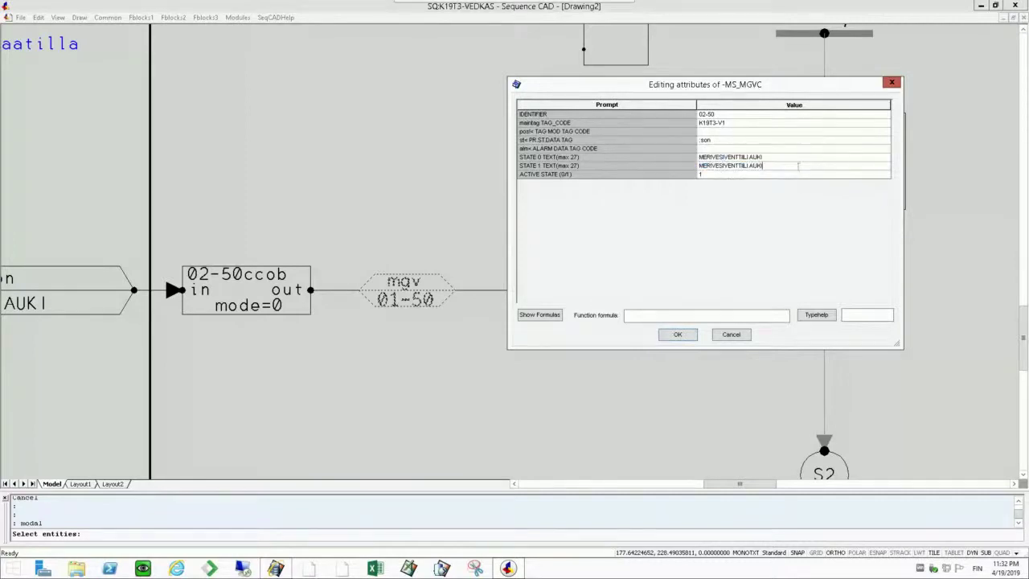
{"action": "left_click", "coordinate": [721, 174]}
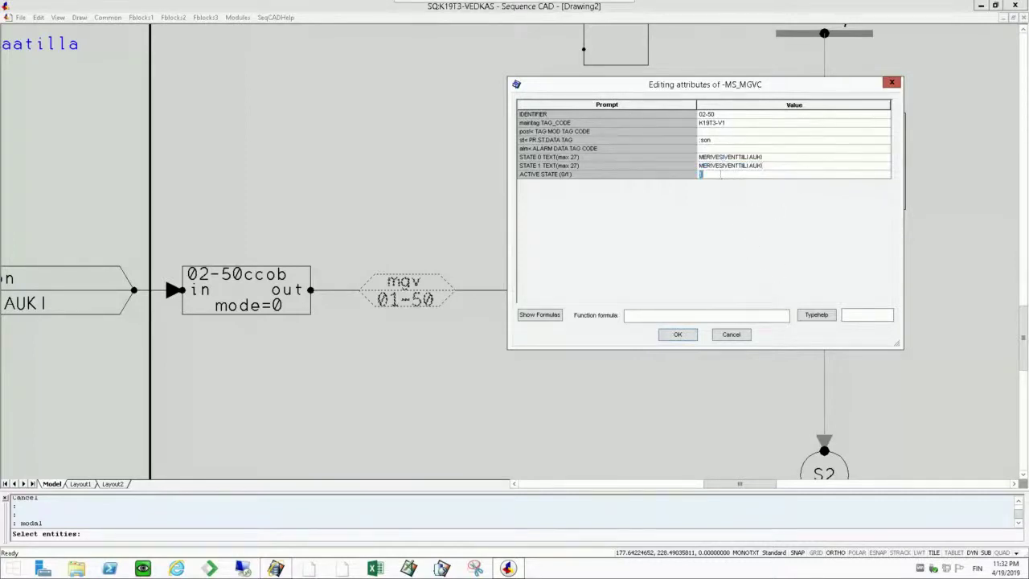
{"action": "left_click", "coordinate": [678, 334]}
Check the engineering object SQ:K19T3-VEDKAS and save it to the Repository storage in the database.
{"action": "scroll", "coordinate": [677, 366], "scroll_direction": "down", "scroll_amount": 3}
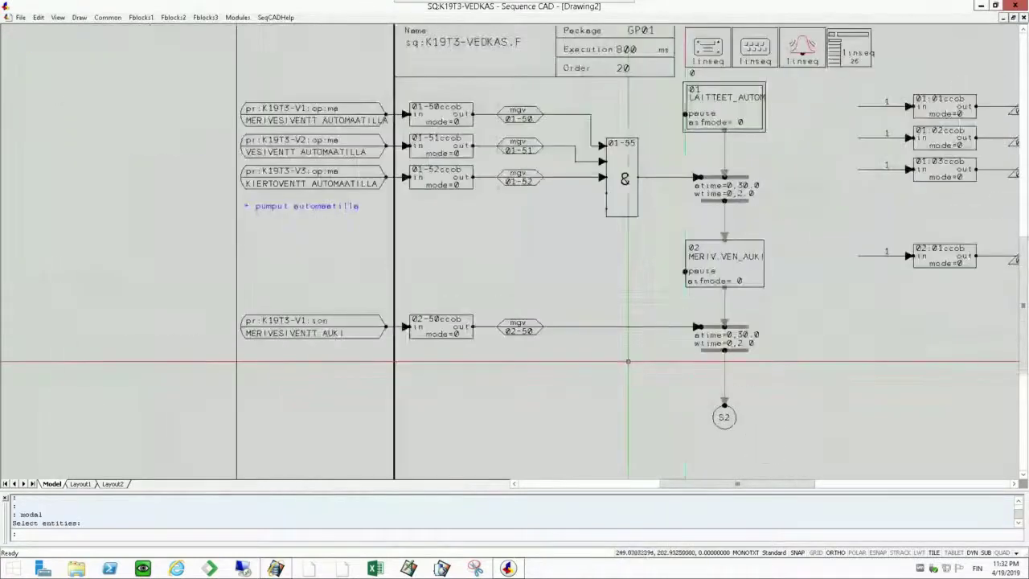
{"action": "left_click_drag", "start_coordinate": [650, 360], "coordinate": [458, 336]}
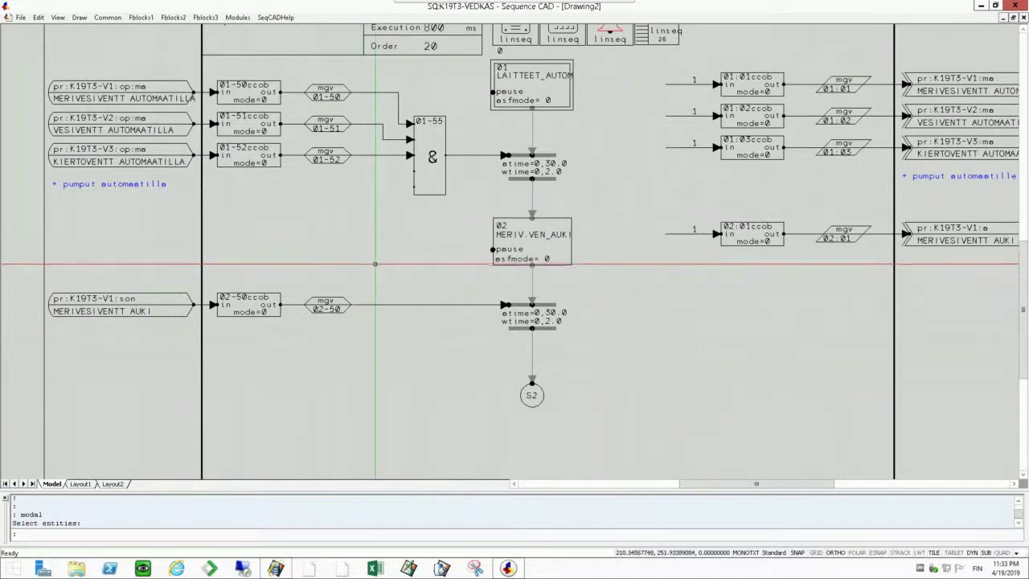
{"action": "left_click", "coordinate": [20, 17]}
{"action": "left_click", "coordinate": [36, 94]}
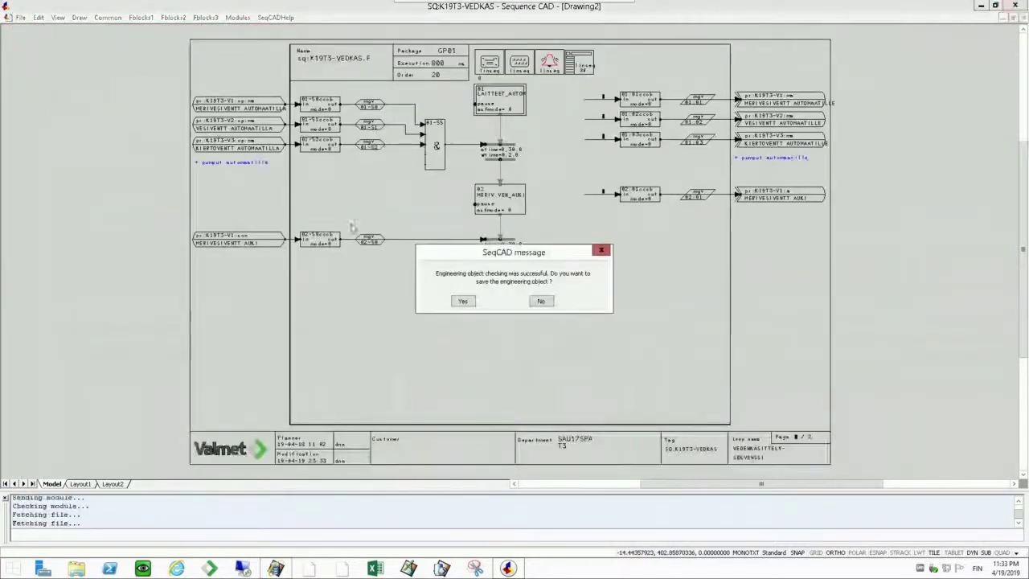
{"action": "left_click", "coordinate": [459, 301]}
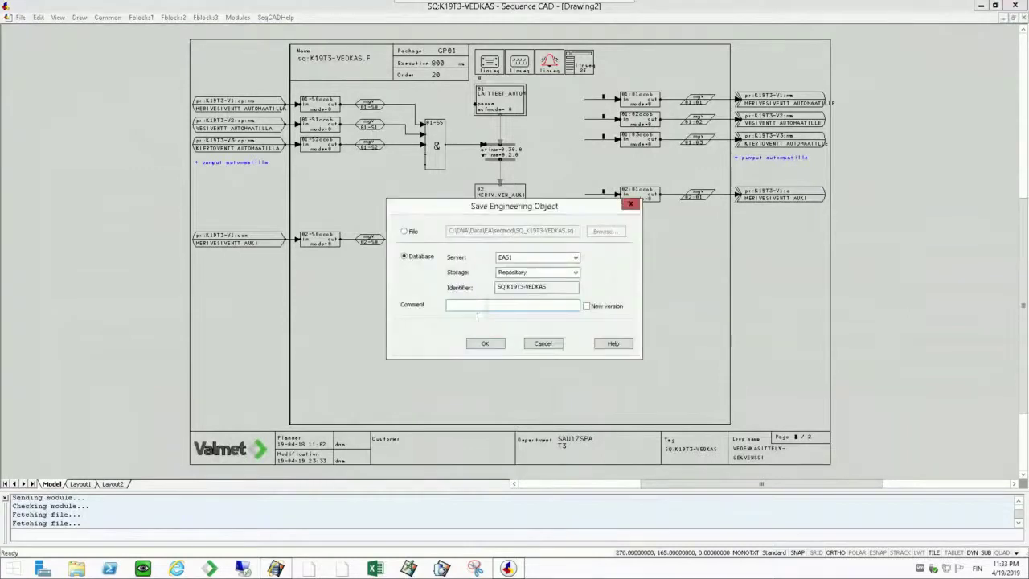
{"action": "left_click", "coordinate": [485, 343]}
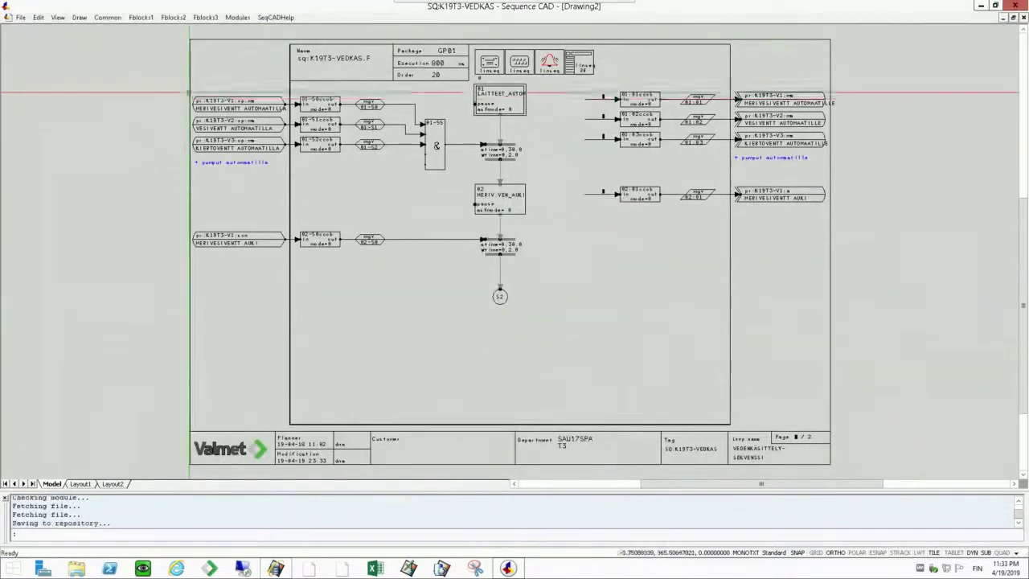
Start a modular download of the sequence to the real runtime environment.
{"action": "left_click", "coordinate": [24, 18]}
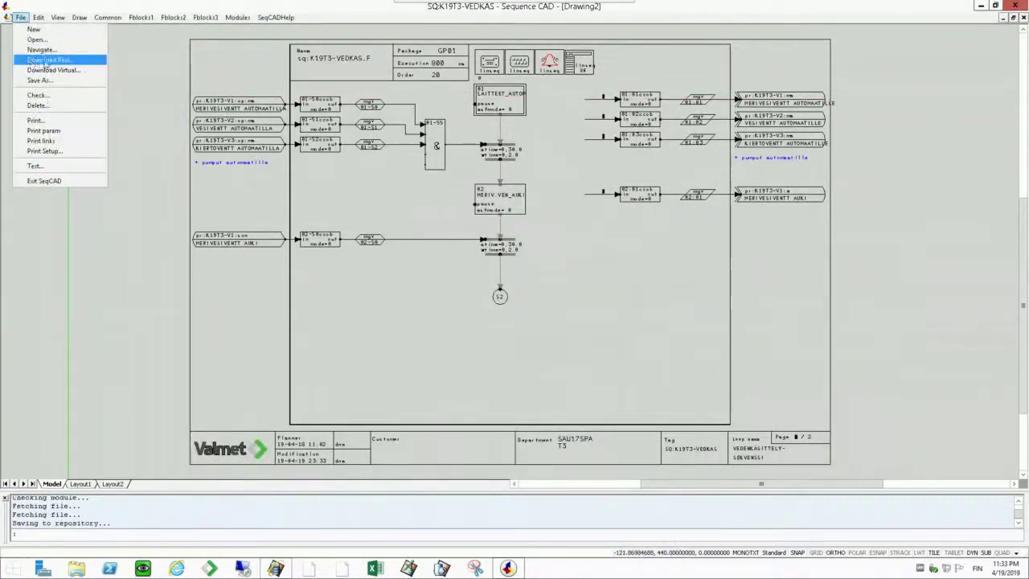
{"action": "left_click", "coordinate": [63, 61]}
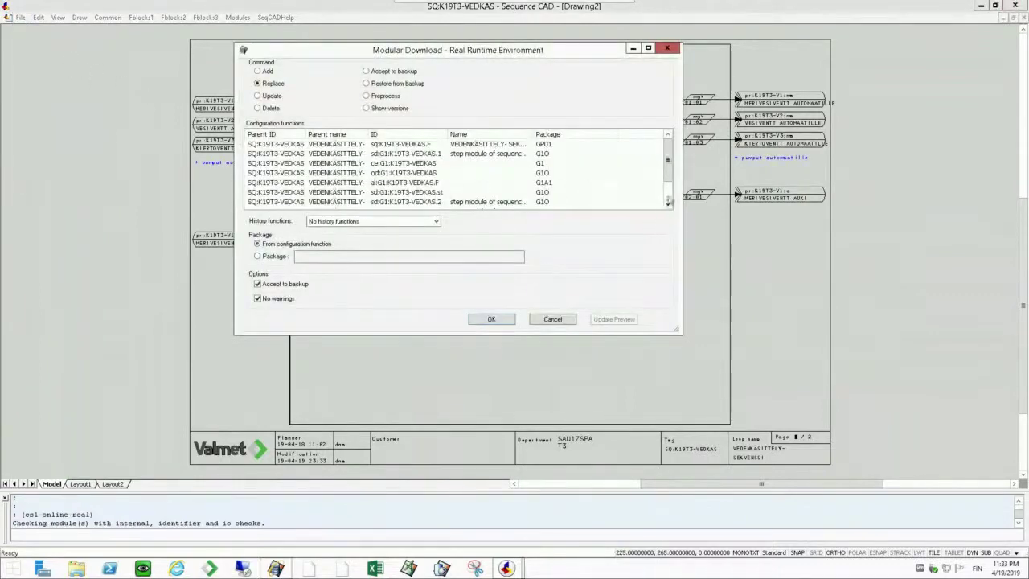
Examine the configuration functions of K19T3-VEDKAS included in the download, including the step modules and the ce, od and al entries.
{"action": "scroll", "coordinate": [669, 201], "scroll_direction": "down", "scroll_amount": 1}
{"action": "scroll", "coordinate": [668, 199], "scroll_direction": "up", "scroll_amount": 1}
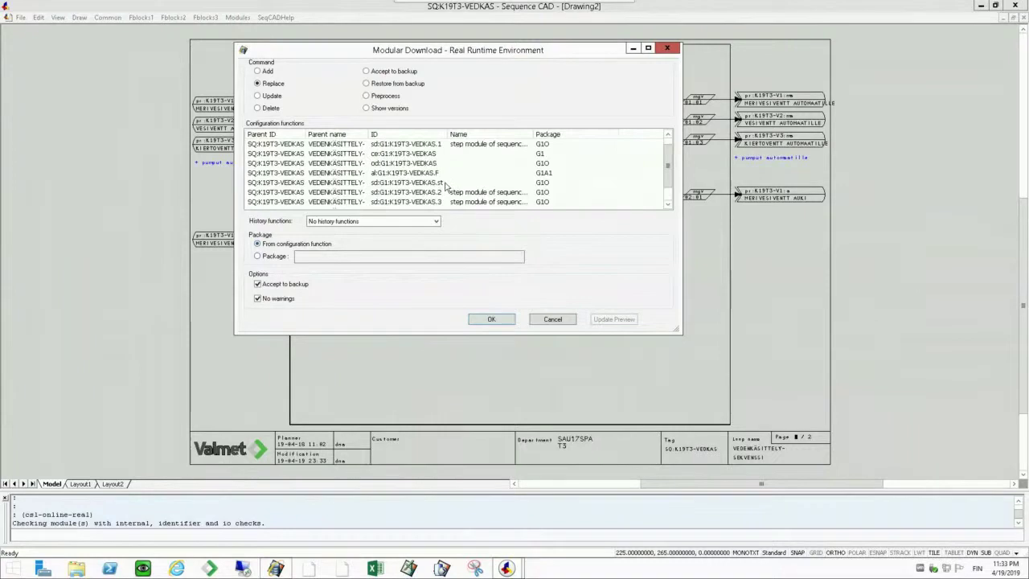
{"action": "left_click", "coordinate": [413, 155]}
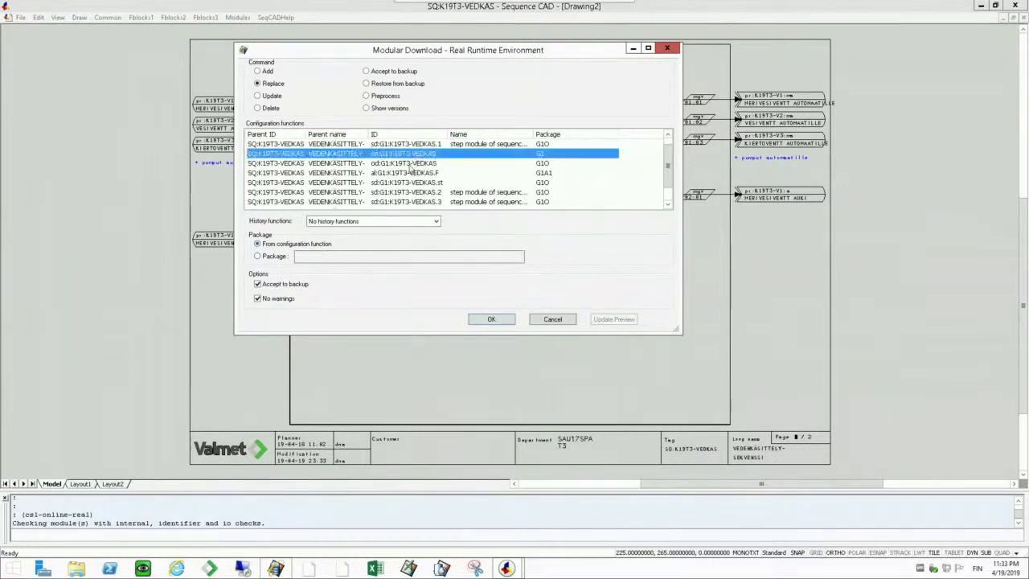
{"action": "left_click", "coordinate": [410, 164]}
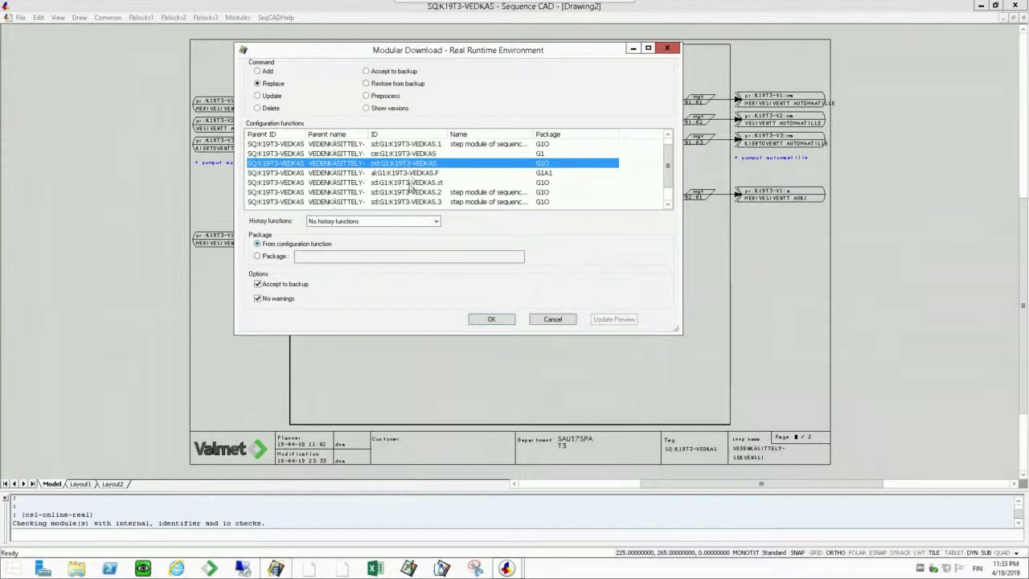
{"action": "left_click", "coordinate": [411, 184]}
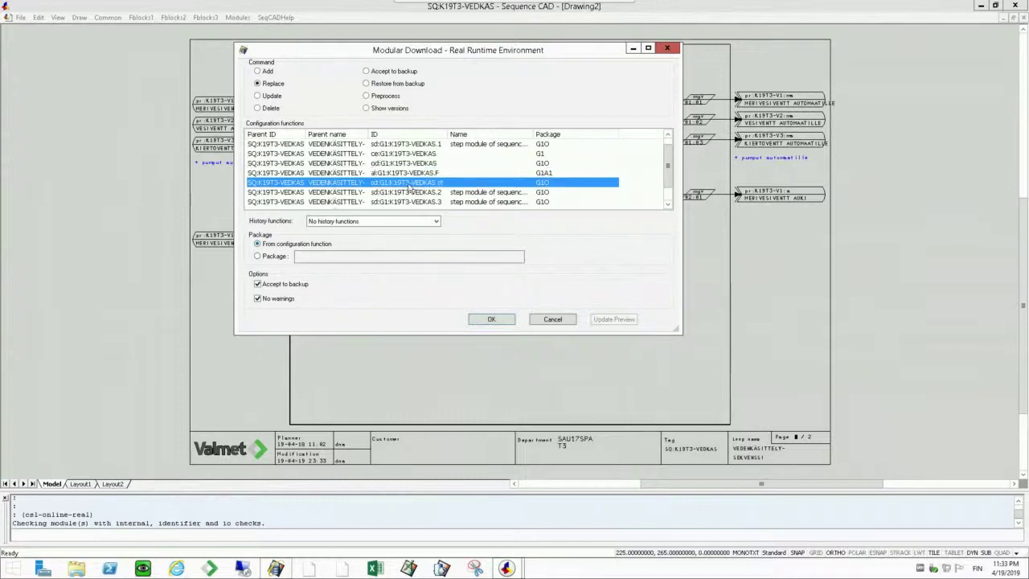
{"action": "left_click", "coordinate": [427, 145]}
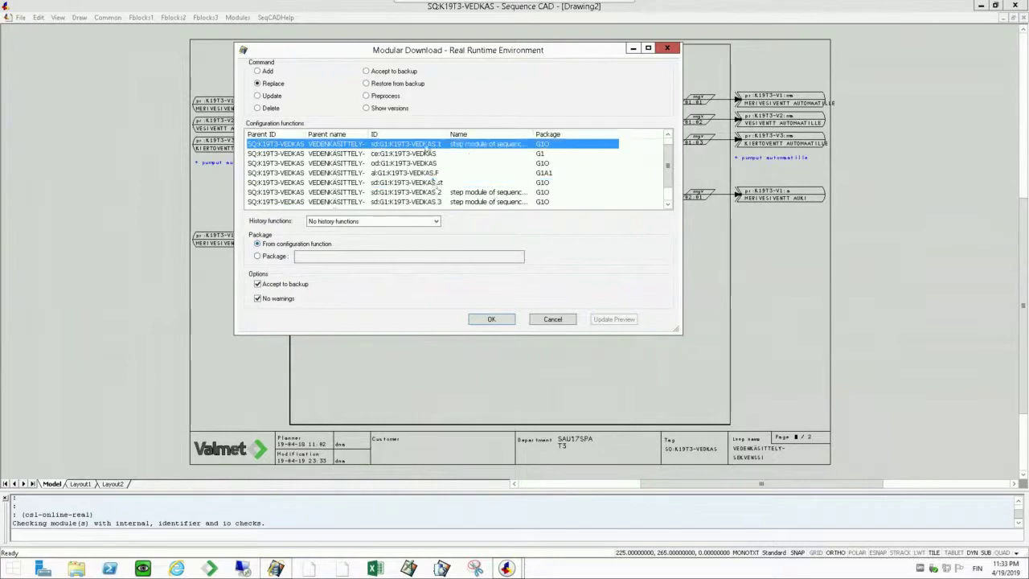
{"action": "left_click", "coordinate": [436, 201]}
{"action": "scroll", "coordinate": [450, 201], "scroll_direction": "down", "scroll_amount": 1}
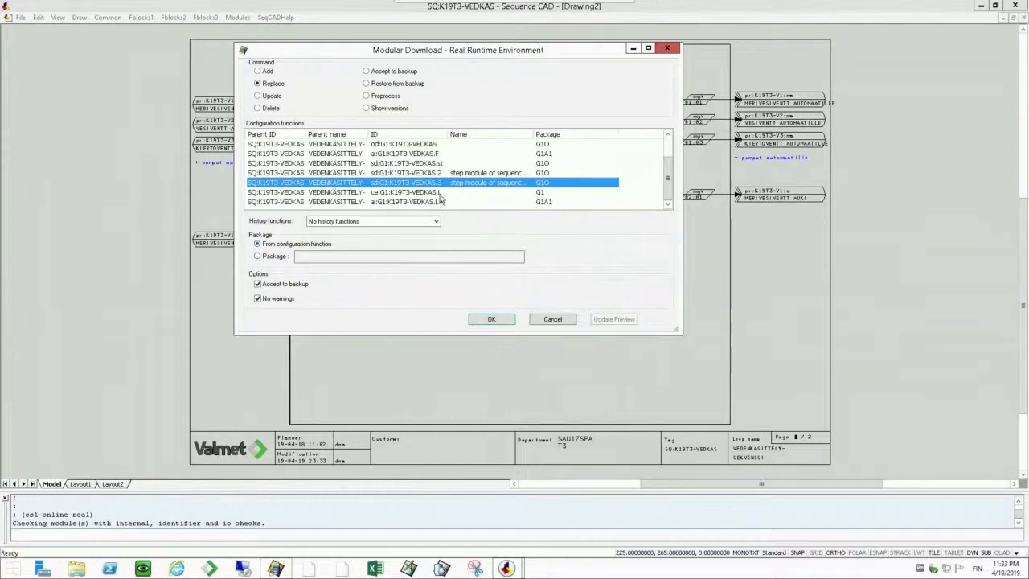
{"action": "left_click", "coordinate": [441, 195]}
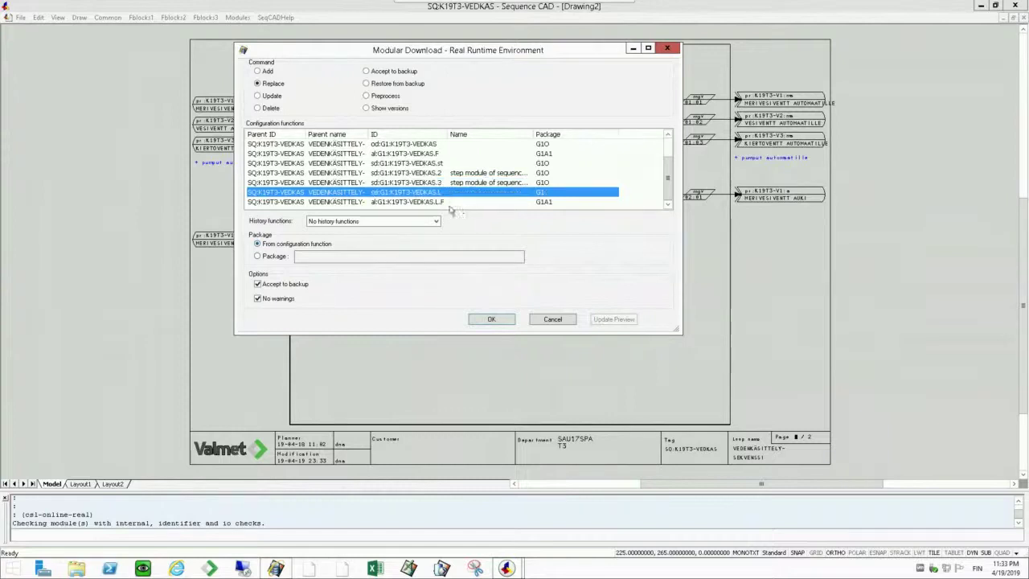
{"action": "left_click", "coordinate": [442, 203]}
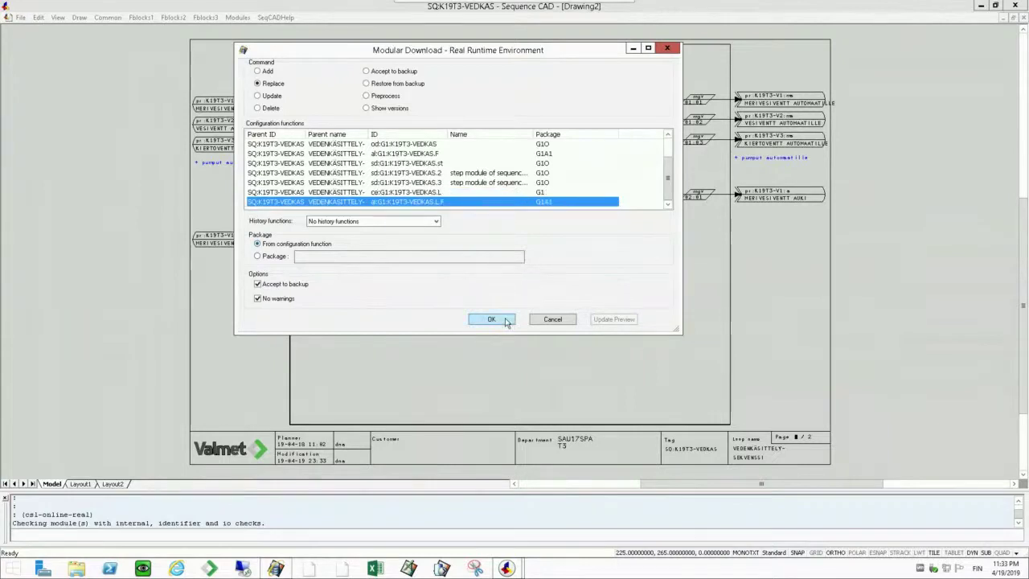
{"action": "left_click", "coordinate": [351, 167]}
{"action": "scroll", "coordinate": [351, 167], "scroll_direction": "up", "scroll_amount": 1}
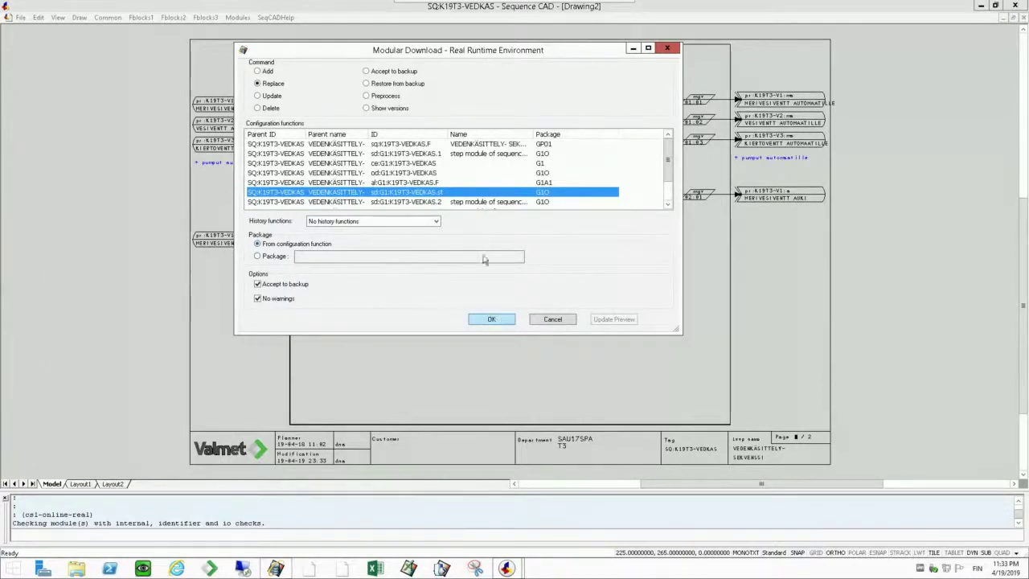
Download the K19T3-VEDKAS configuration functions with the Replace command, accepting to backup and without warnings.
{"action": "left_click_drag", "start_coordinate": [449, 200], "coordinate": [440, 172]}
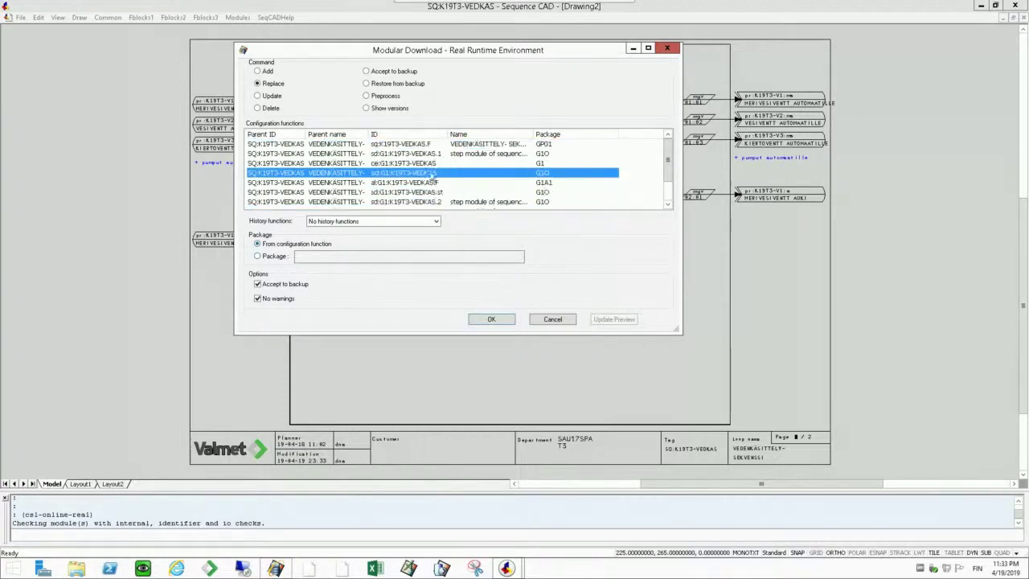
{"action": "left_click", "coordinate": [500, 319]}
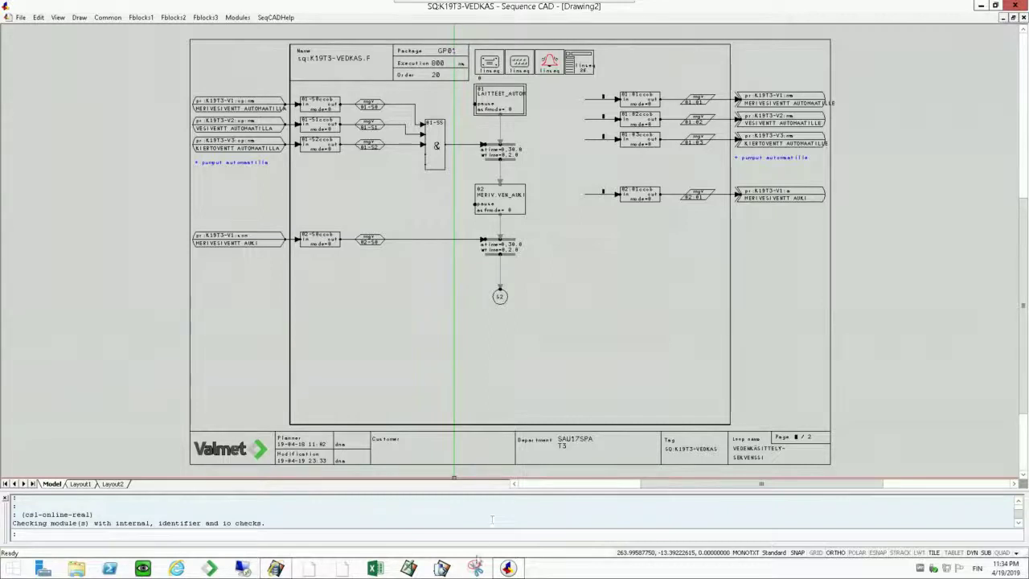
Switch to DNAuse and open the position browser (Positioselain) from the storage overview's maintenance functions.
{"action": "left_click", "coordinate": [444, 569]}
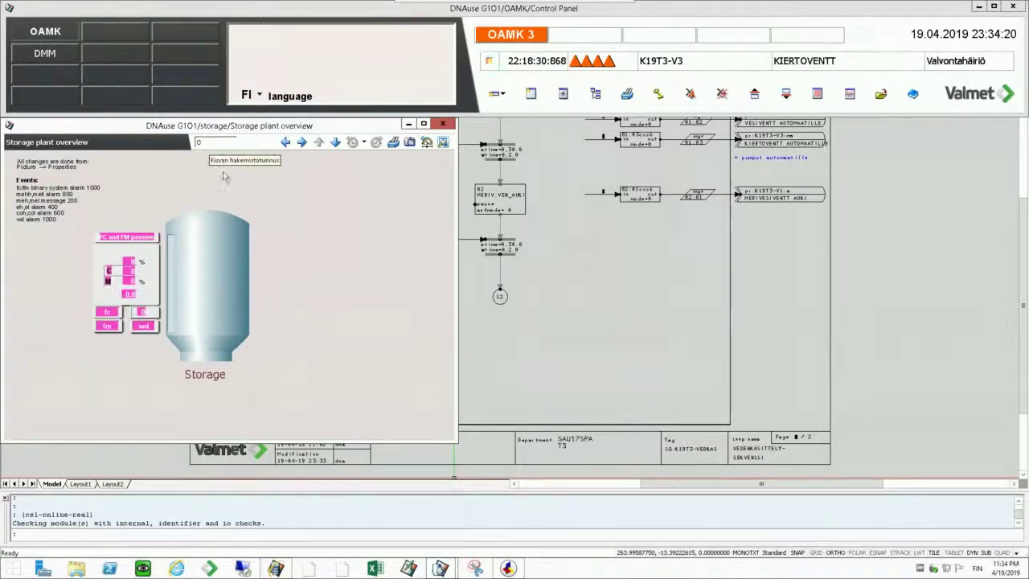
{"action": "right_click", "coordinate": [285, 190]}
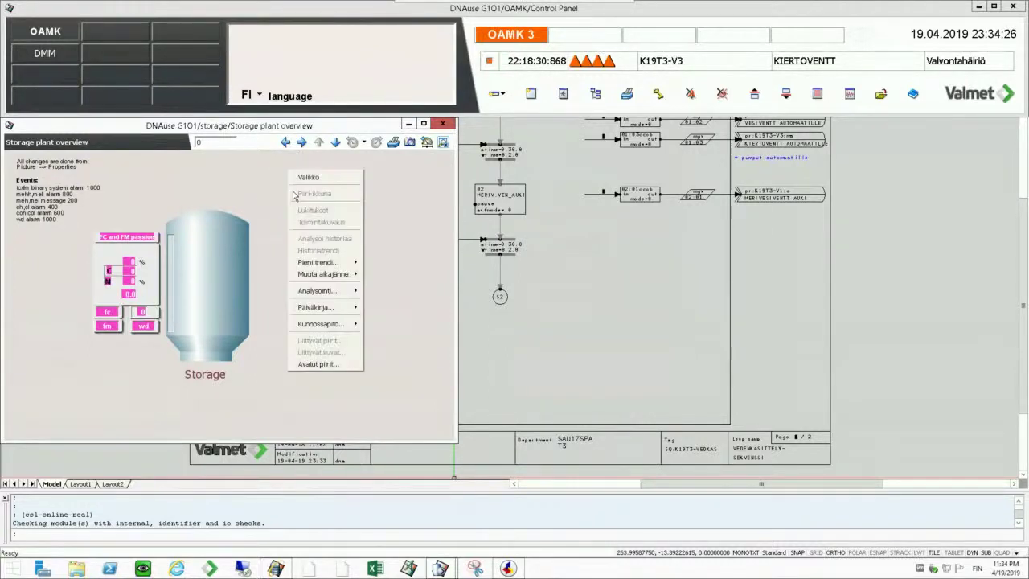
{"action": "key", "text": "Escape"}
{"action": "right_click", "coordinate": [295, 167]}
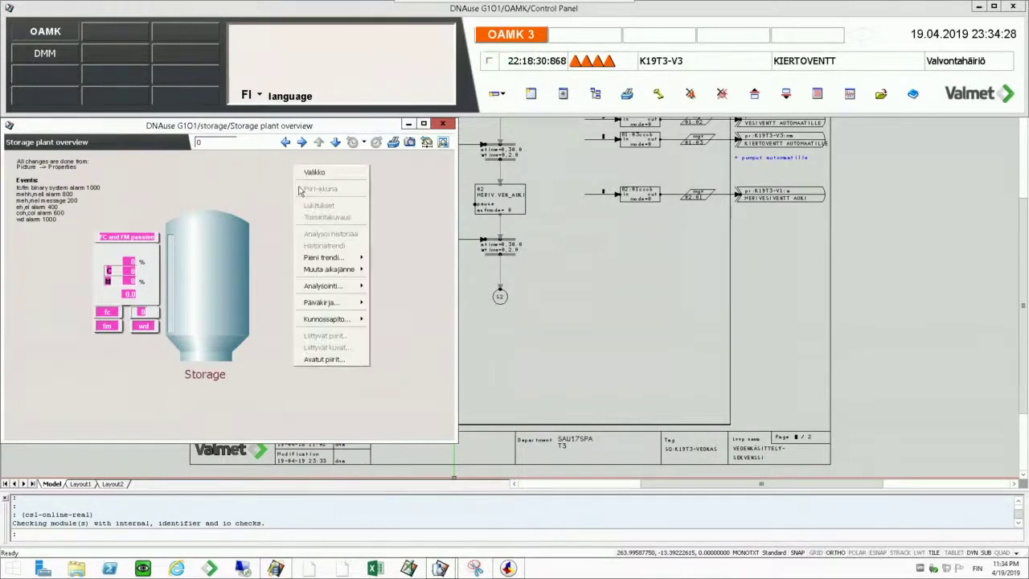
{"action": "mouse_move", "coordinate": [350, 324]}
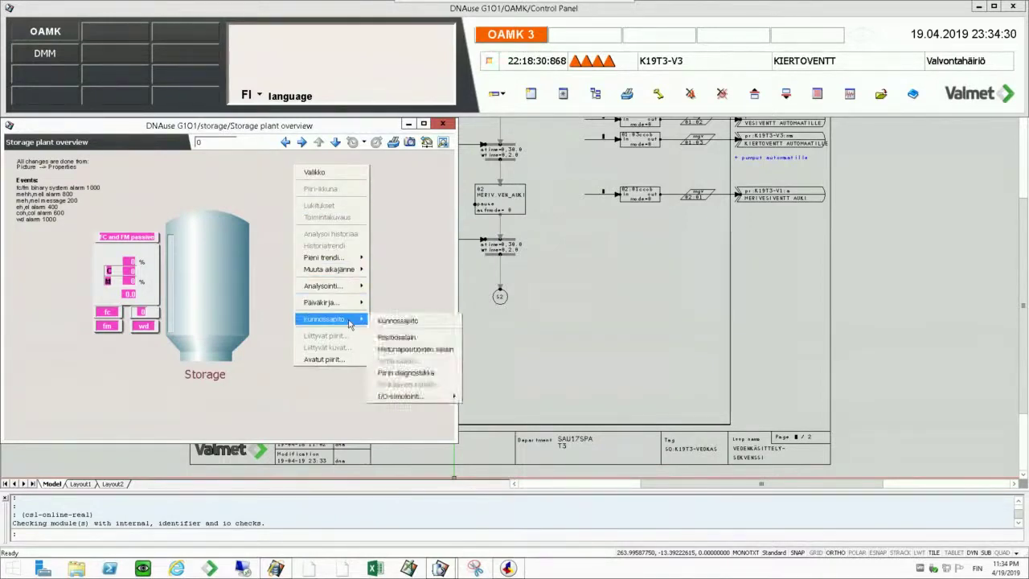
{"action": "left_click", "coordinate": [407, 339]}
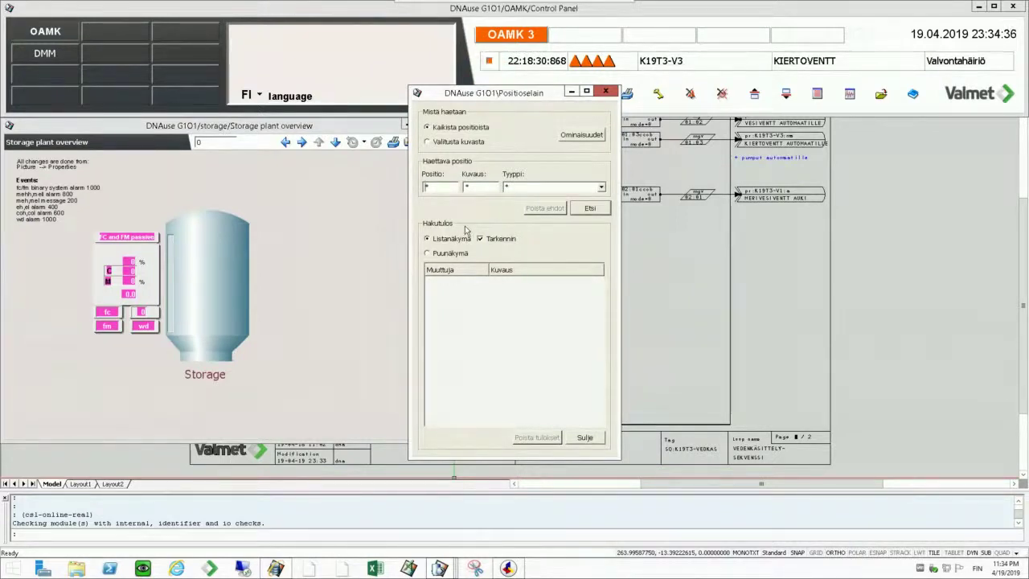
Search all positions for K19T3-VED*.
{"action": "type", "text": "KT1"}
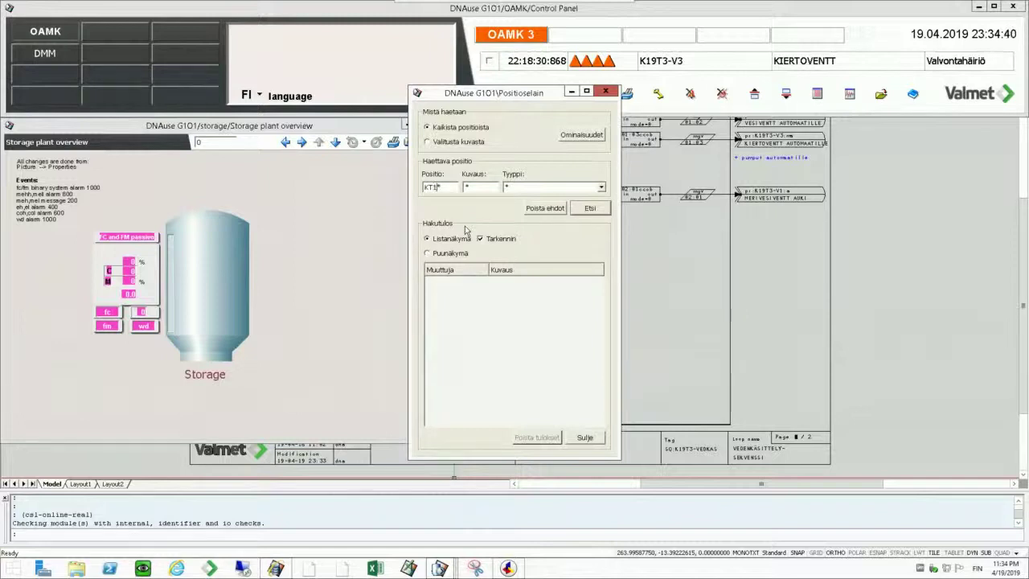
{"action": "key", "text": "BackSpace"}
{"action": "key", "text": "BackSpace"}
{"action": "type", "text": "19T3-V"}
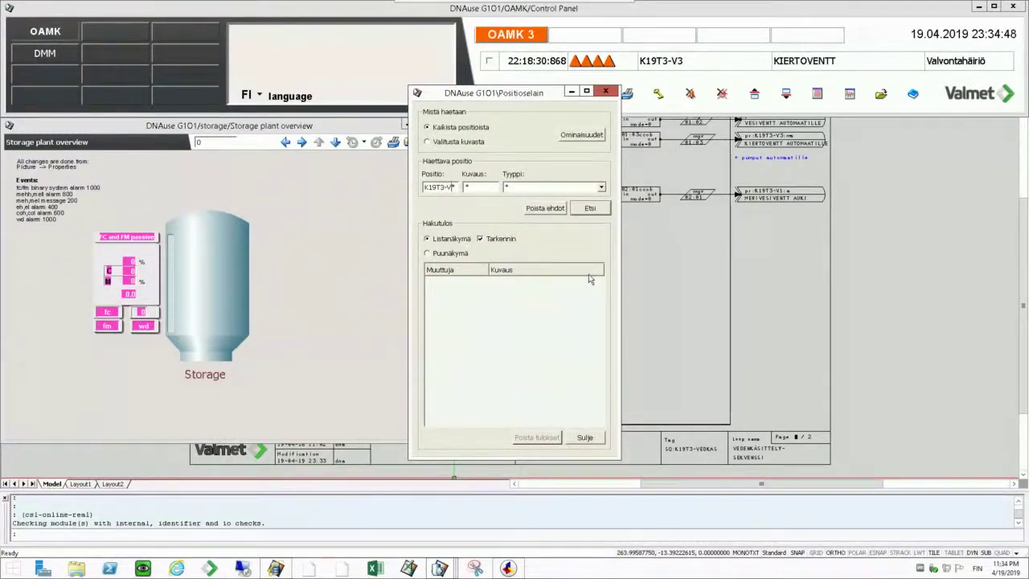
{"action": "type", "text": "ED"}
{"action": "left_click", "coordinate": [592, 209]}
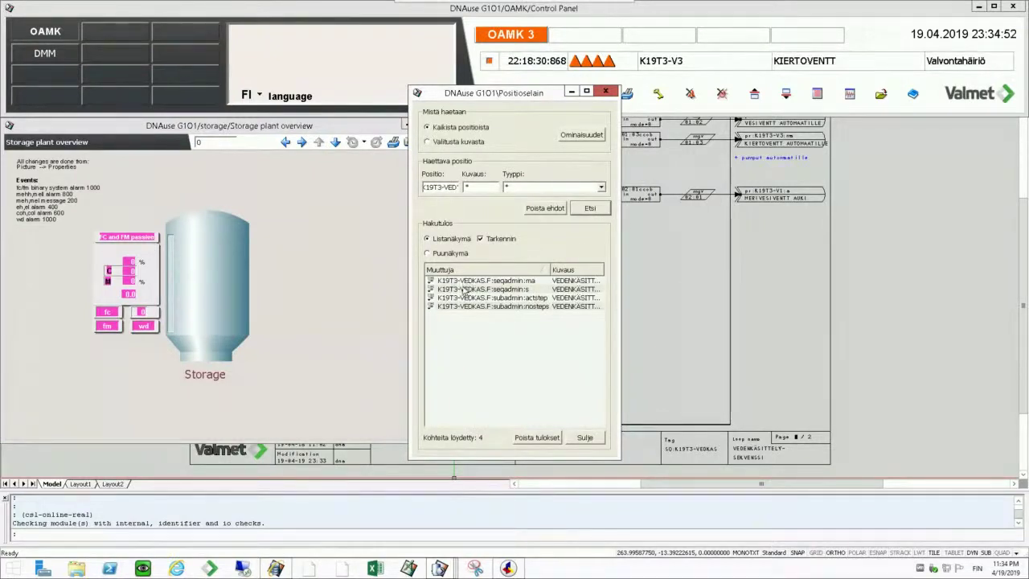
Look through the K19T3-VEDKAS.F variables found by the position search.
{"action": "left_click", "coordinate": [537, 288]}
{"action": "key", "text": "Down"}
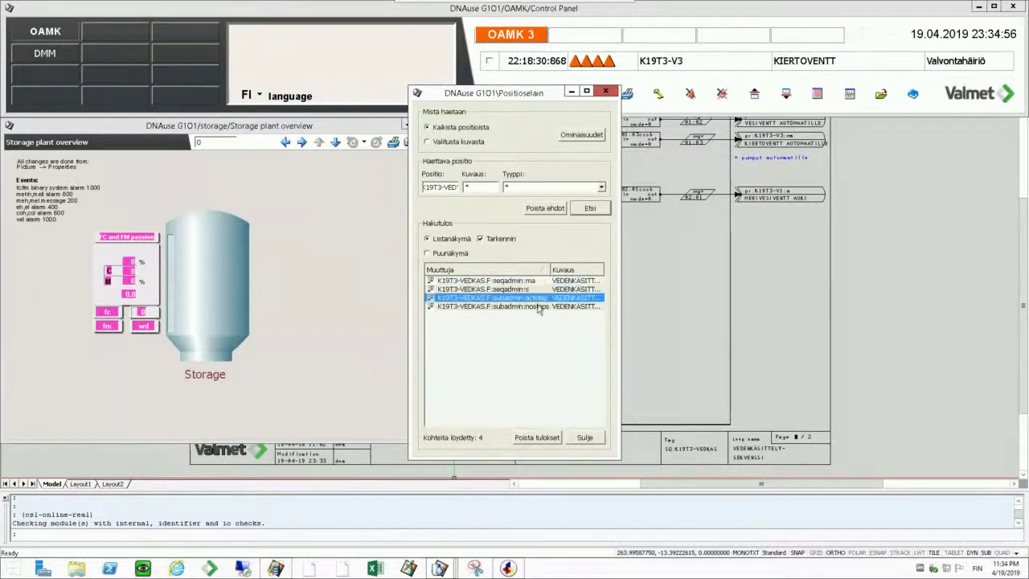
{"action": "key", "text": "Down"}
{"action": "key", "text": "Up"}
{"action": "key", "text": "Up"}
{"action": "key", "text": "Up"}
{"action": "key", "text": "Down"}
{"action": "key", "text": "Down"}
{"action": "key", "text": "Down"}
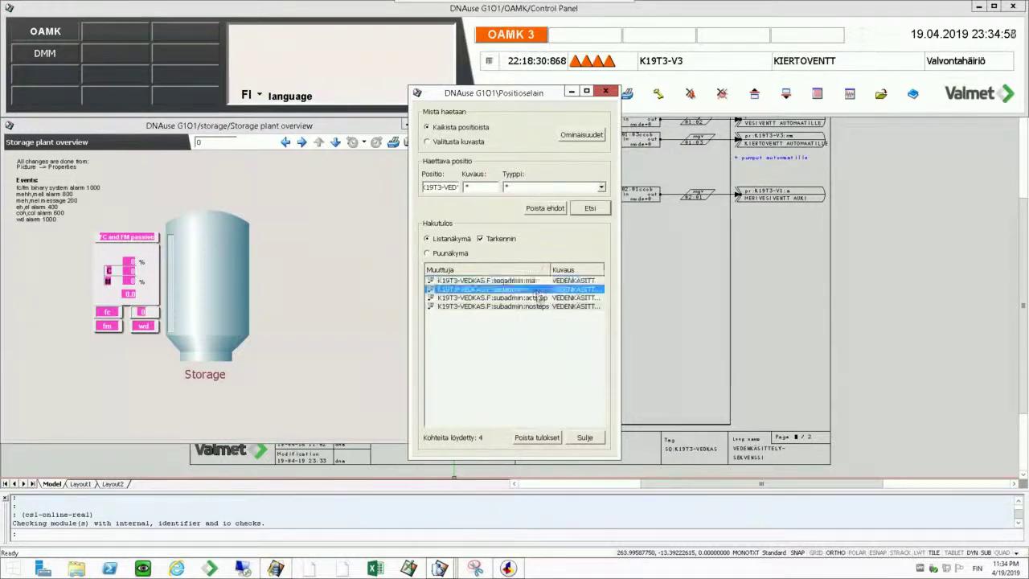
Open the loop window (Piiri-ikkuna) of the K19T3-VEDKAS.F:seqadmin:ma position.
{"action": "key", "text": "Up"}
{"action": "key", "text": "Up"}
{"action": "key", "text": "Up"}
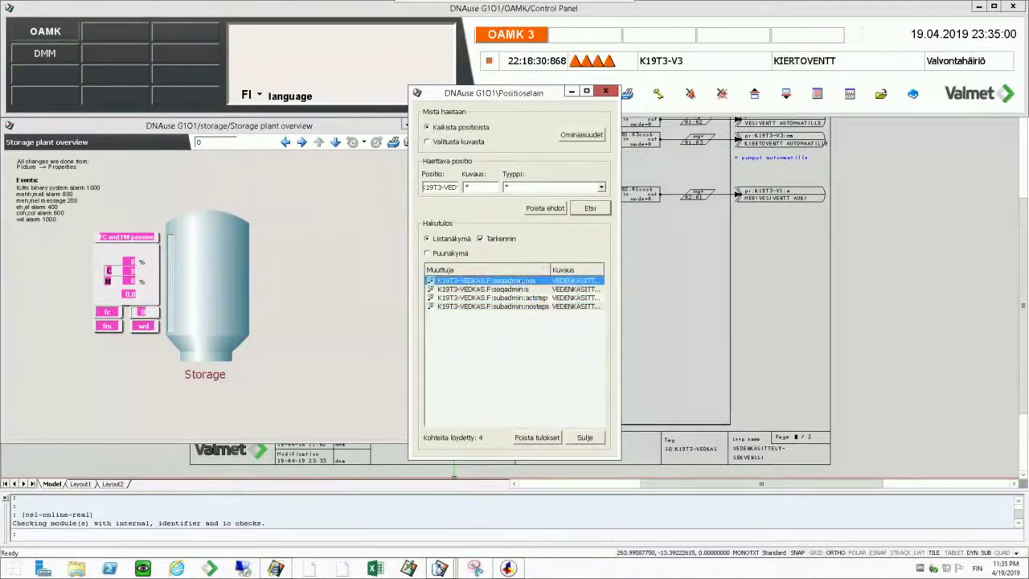
{"action": "right_click", "coordinate": [483, 283]}
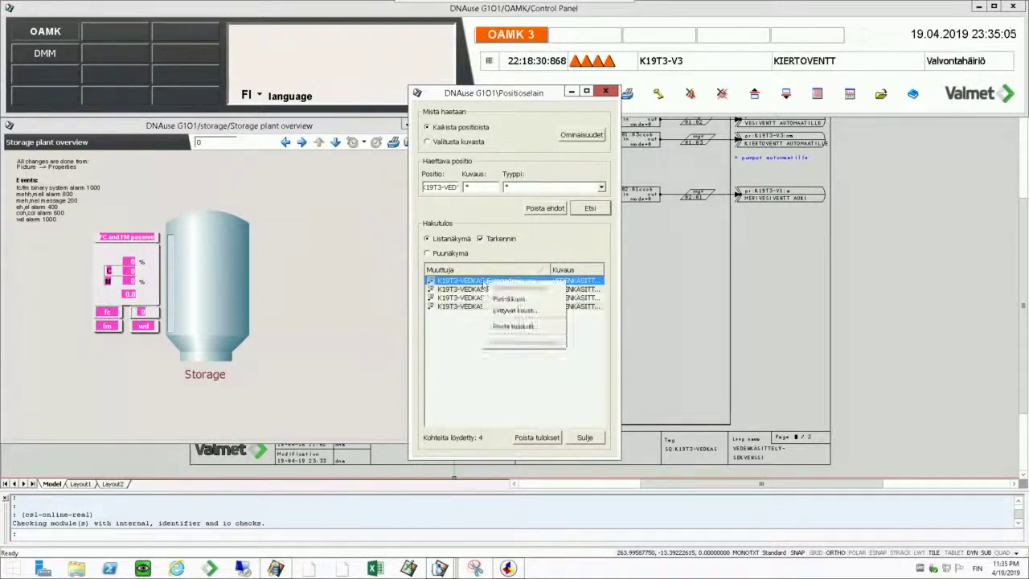
{"action": "left_click", "coordinate": [528, 301]}
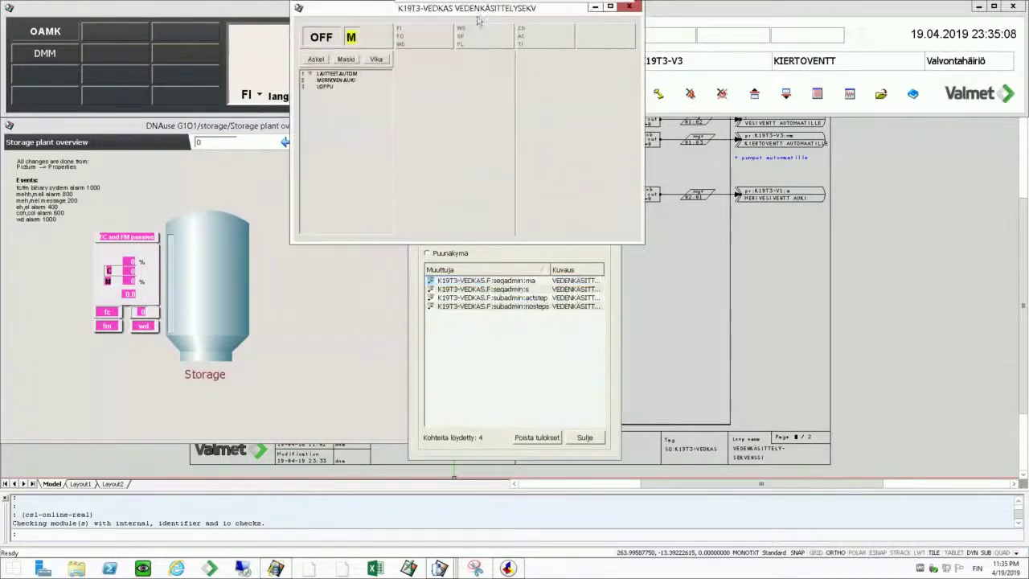
Clear the active alarms and place the K19T3-VEDKAS loop window beside the storage overview, with the position browser minimized.
{"action": "left_click_drag", "start_coordinate": [563, 7], "coordinate": [464, 255]}
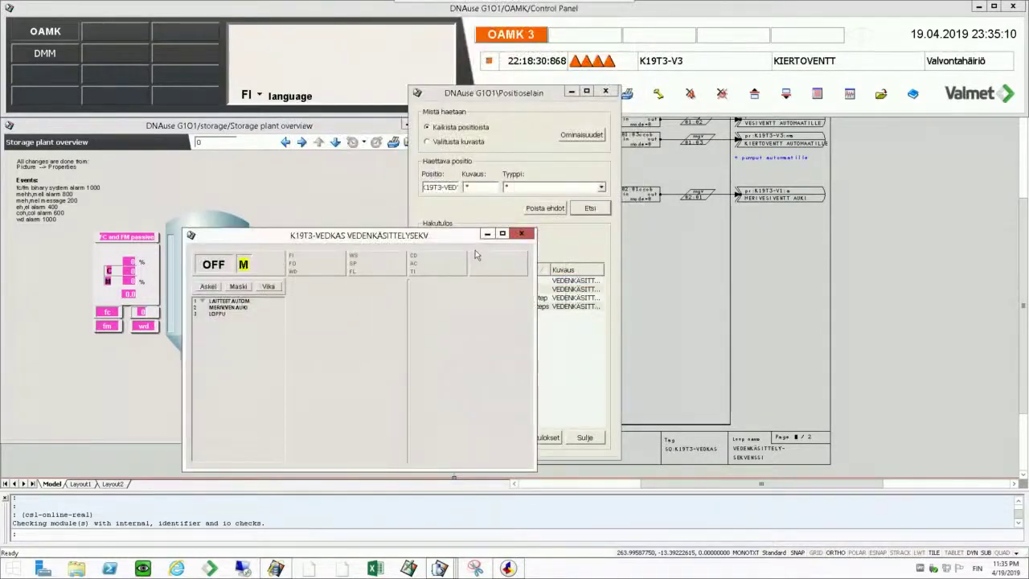
{"action": "left_click", "coordinate": [571, 92]}
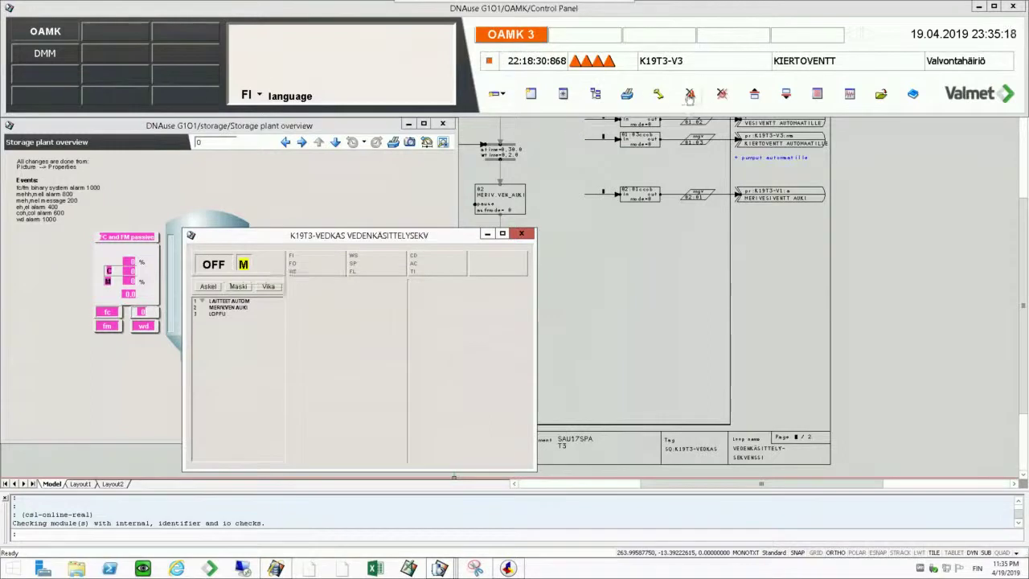
{"action": "left_click", "coordinate": [711, 95]}
{"action": "left_click", "coordinate": [447, 241]}
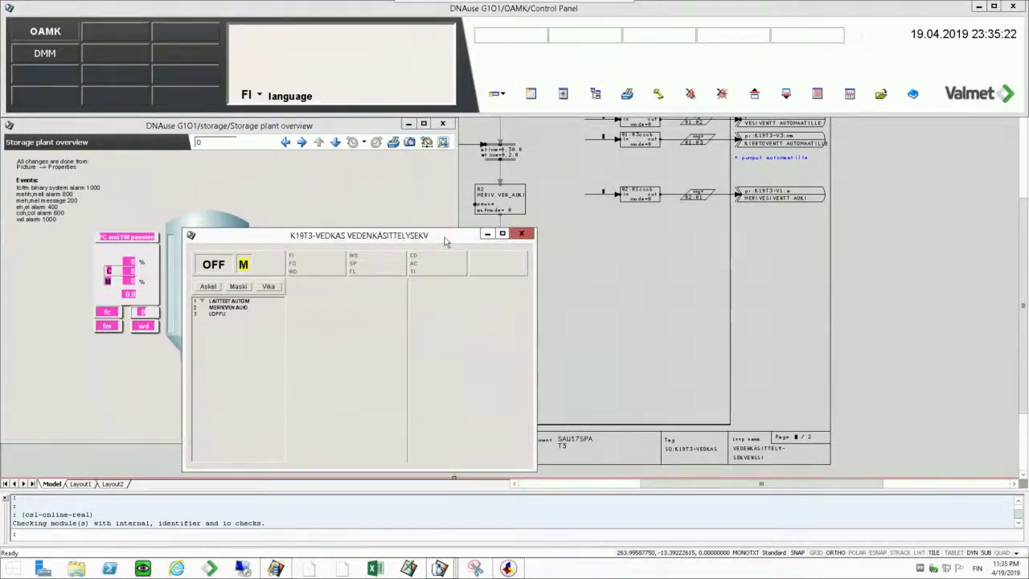
{"action": "left_click_drag", "start_coordinate": [413, 240], "coordinate": [708, 213]}
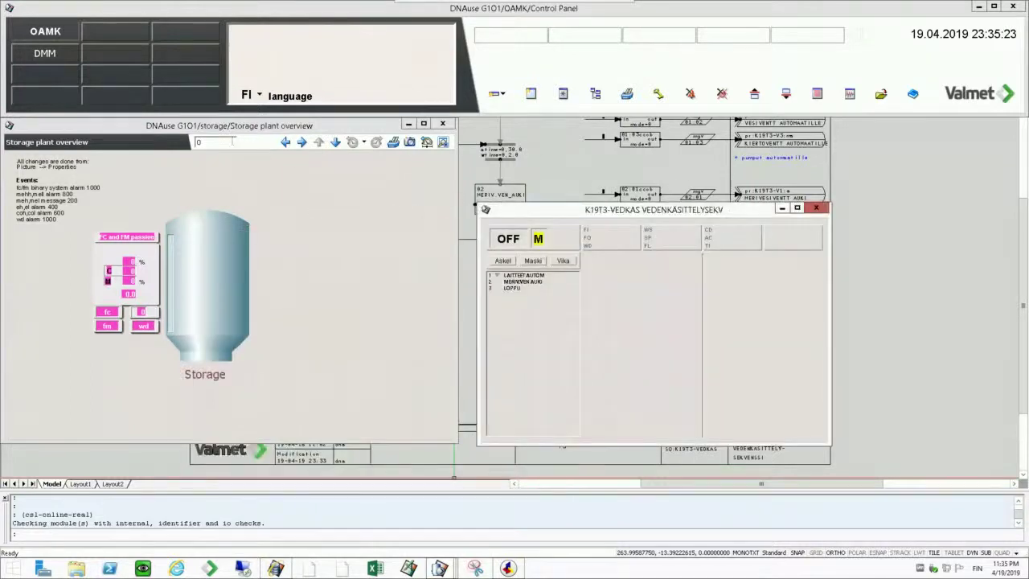
Open the gd:G1:SAU17SIMU simulator picture in the storage window and switch on the T3 valve simulations V1, V2 and V3.
{"action": "left_click", "coordinate": [219, 141]}
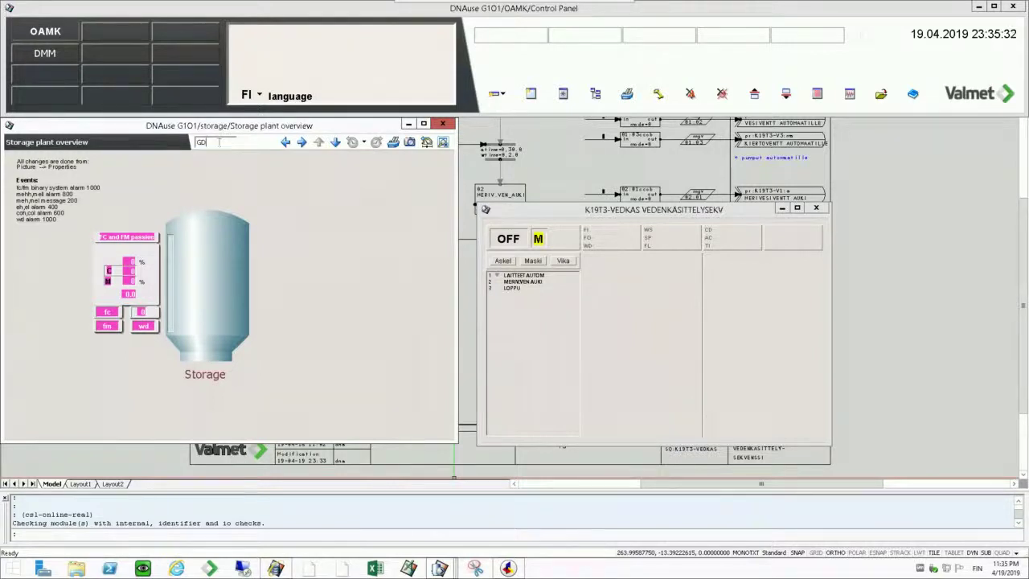
{"action": "type", "text": "14"}
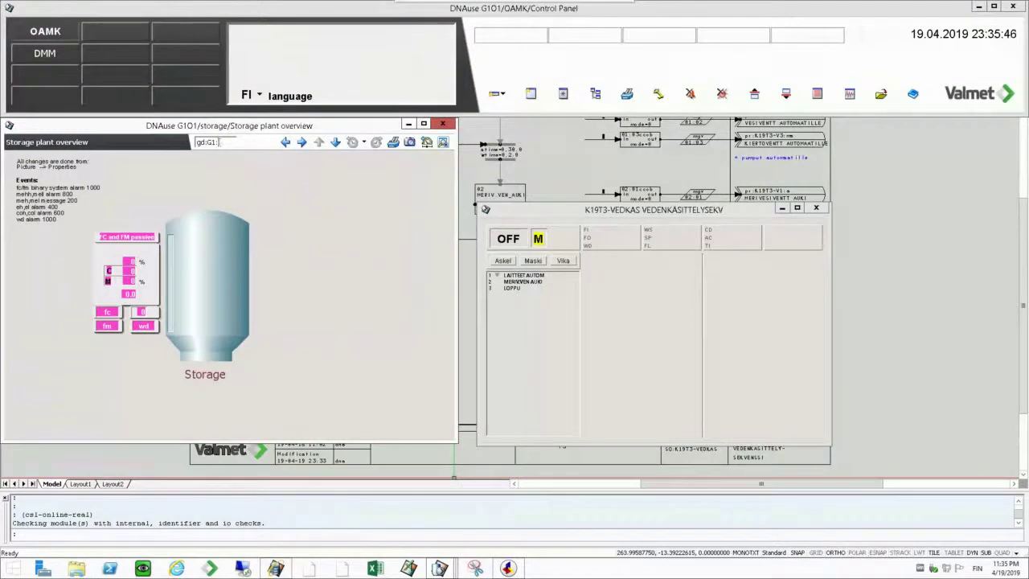
{"action": "type", "text": "SAU17SI0"}
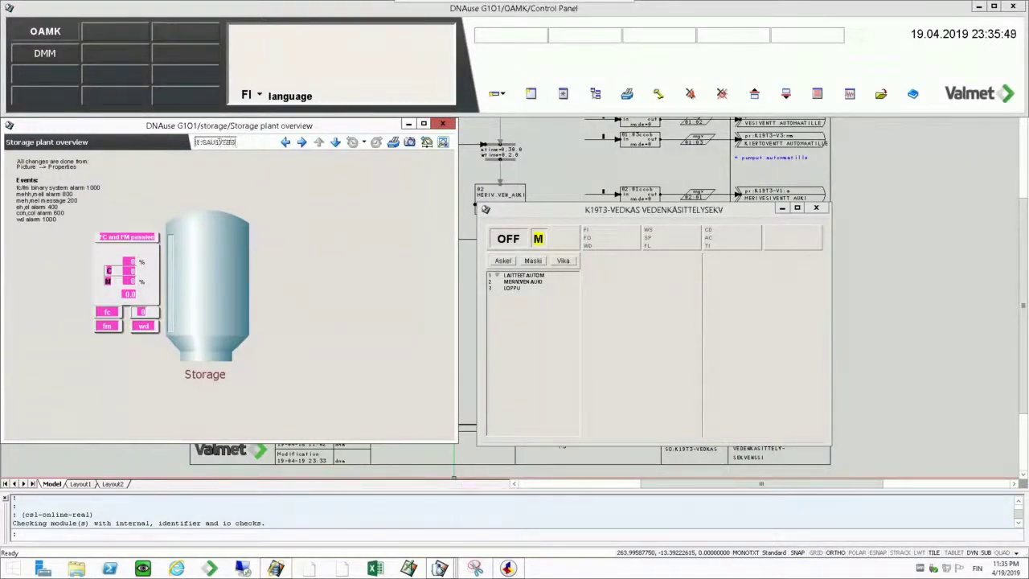
{"action": "key", "text": "Return"}
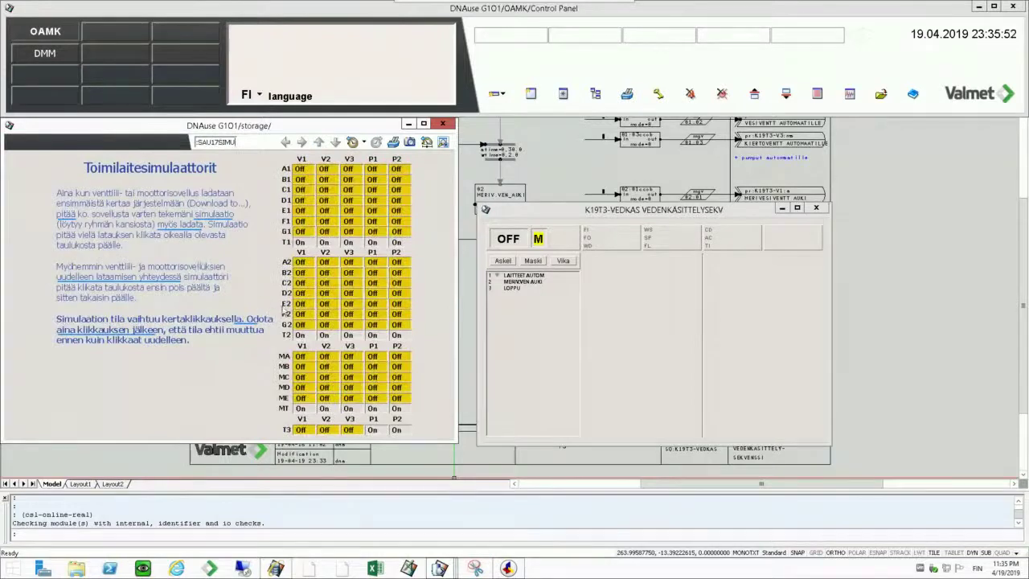
{"action": "left_click", "coordinate": [304, 433]}
{"action": "left_click", "coordinate": [326, 433]}
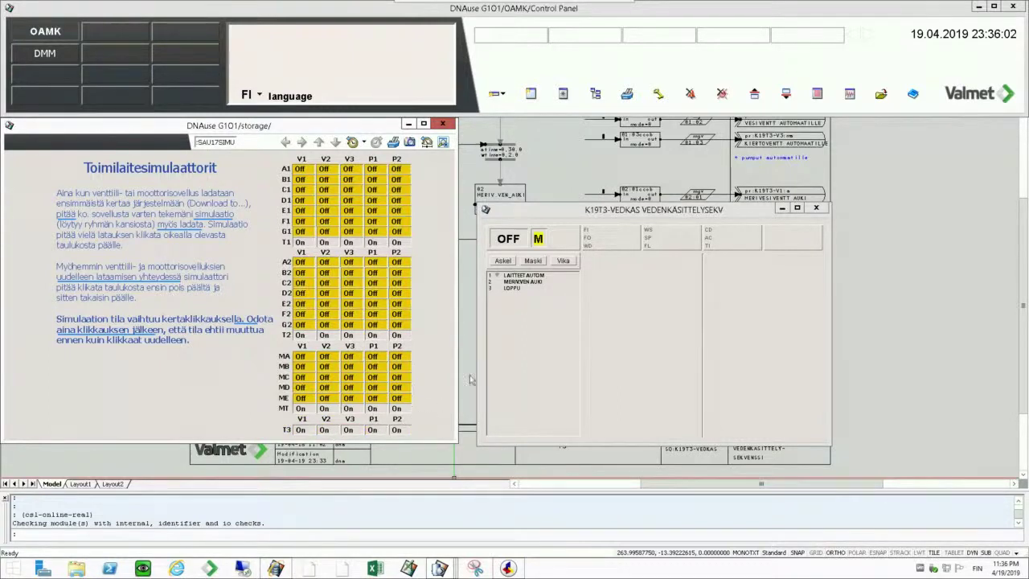
Set the K19T3-VEDKAS sequence ON and follow its steps LAITTEET AUTOM and MERIV.VEN AUKI in the maximized loop window.
{"action": "left_click", "coordinate": [513, 244]}
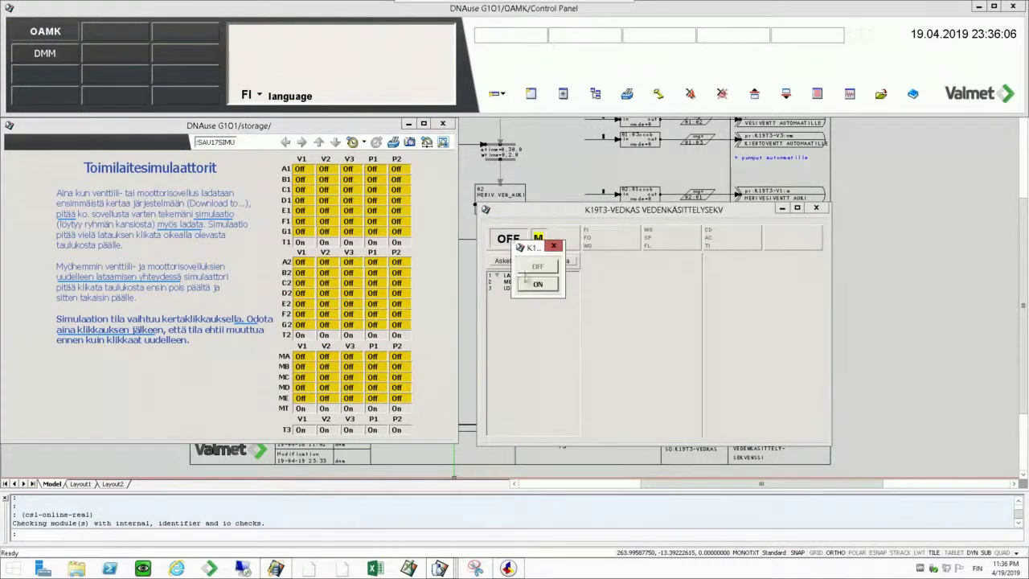
{"action": "left_click", "coordinate": [529, 289]}
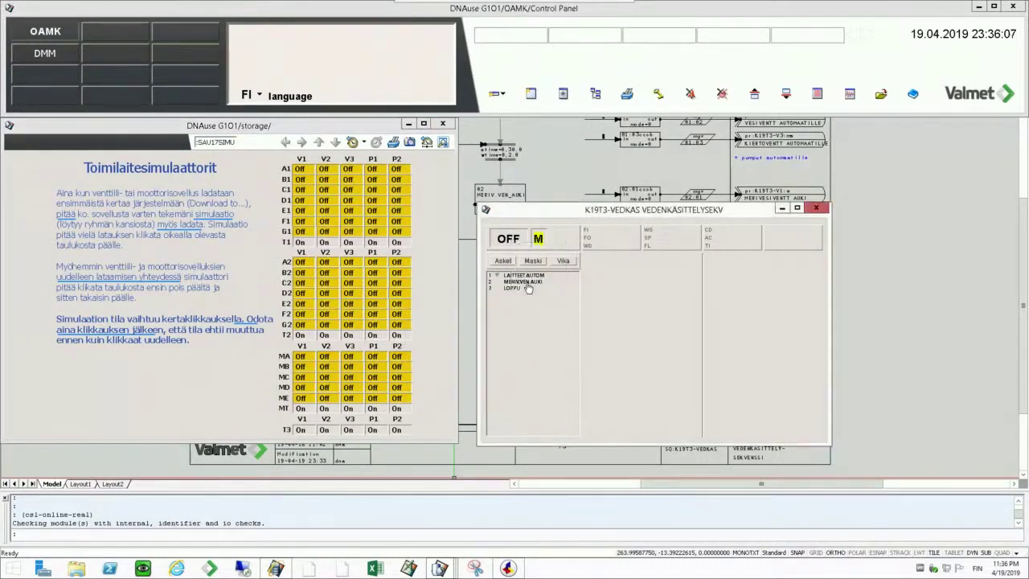
{"action": "left_click", "coordinate": [797, 208]}
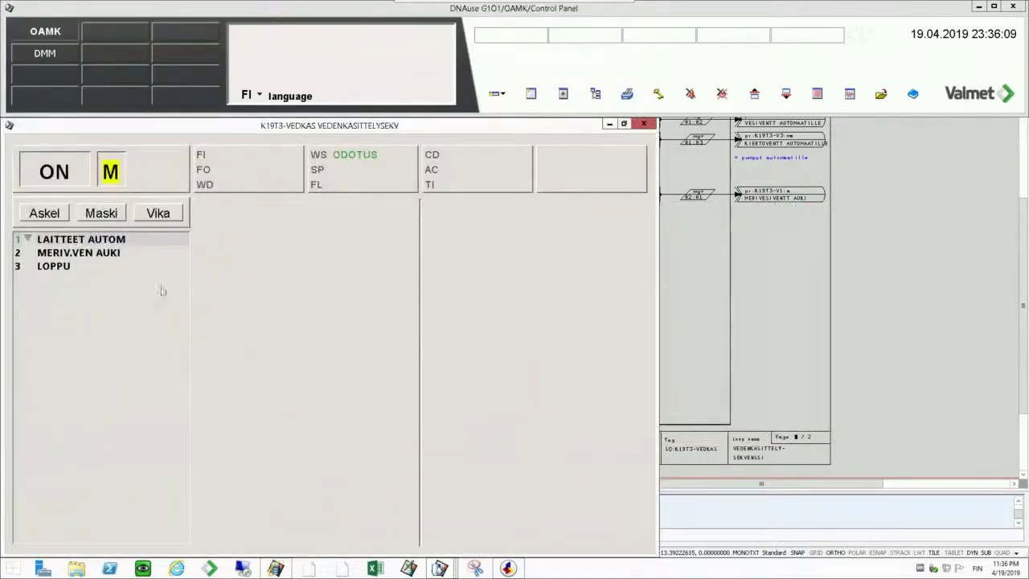
{"action": "left_click", "coordinate": [119, 250]}
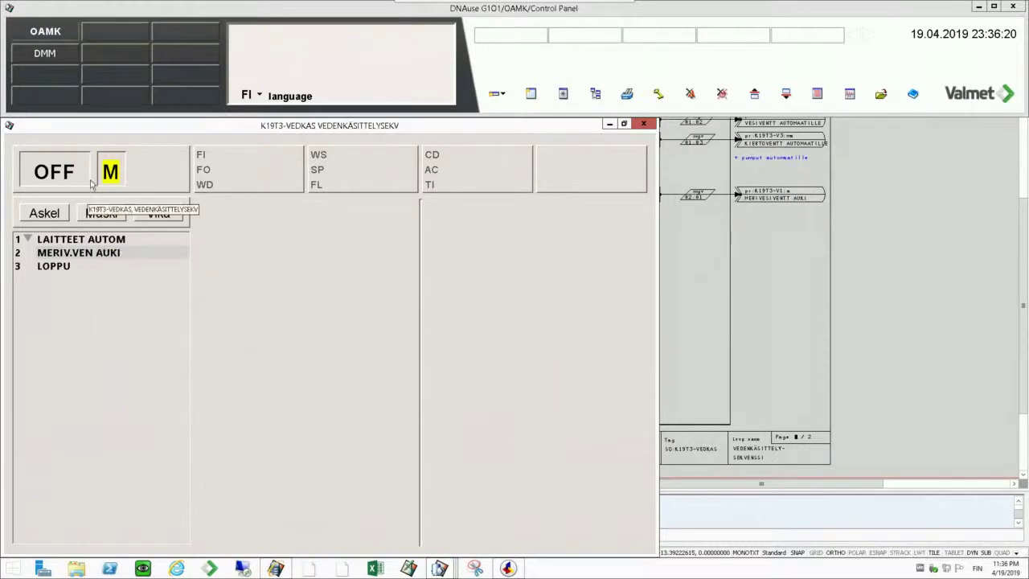
{"action": "left_click", "coordinate": [95, 240]}
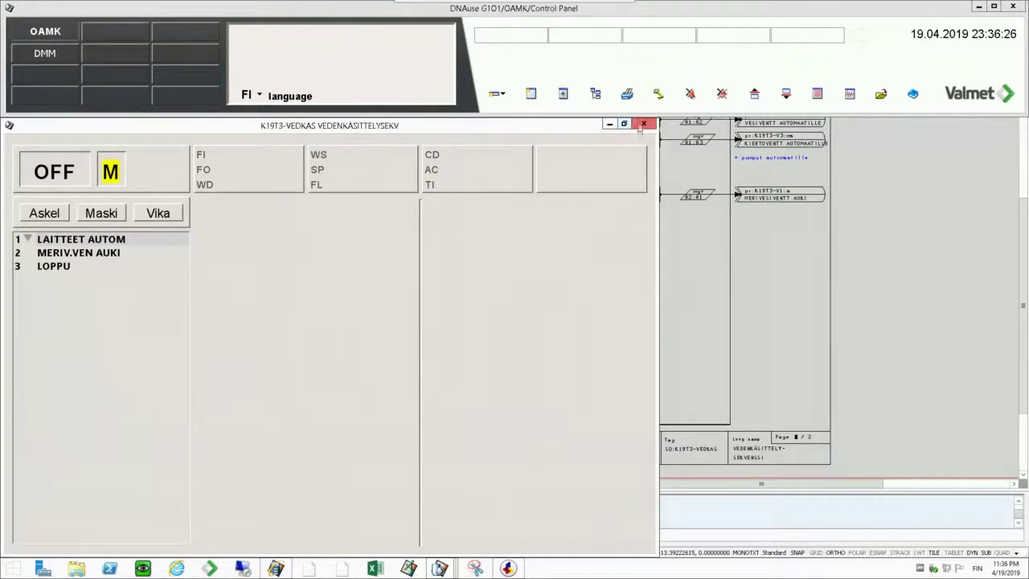
Close the sequence's loop window, then reopen it from the position browser (Positioselain) and maximize it.
{"action": "left_click", "coordinate": [643, 126]}
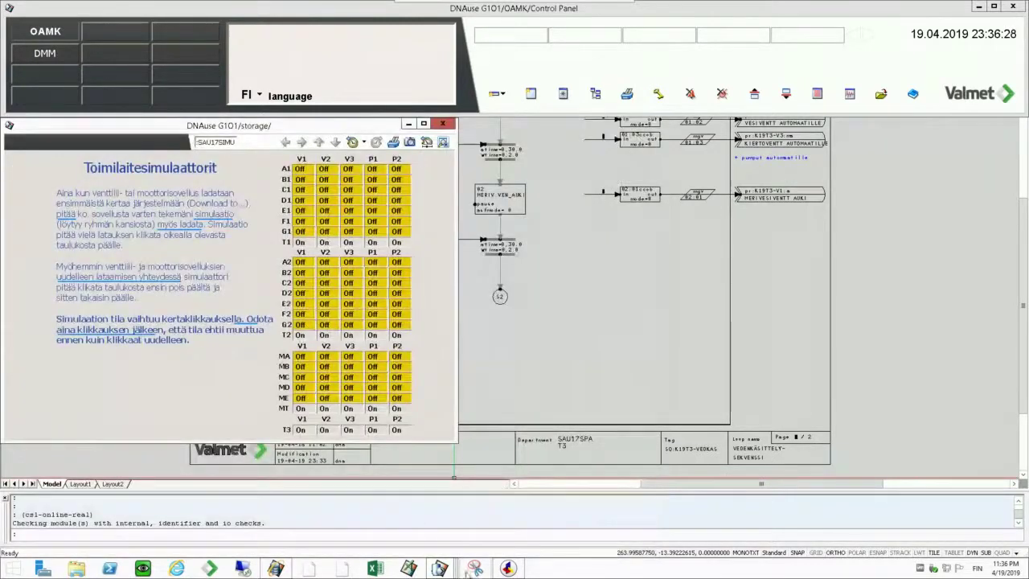
{"action": "mouse_move", "coordinate": [440, 568]}
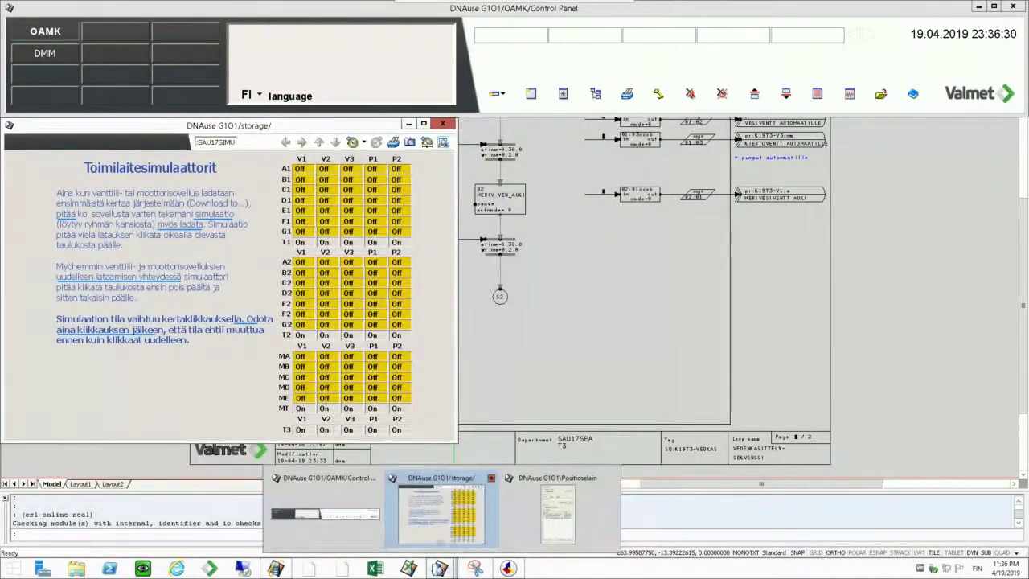
{"action": "right_click", "coordinate": [194, 379]}
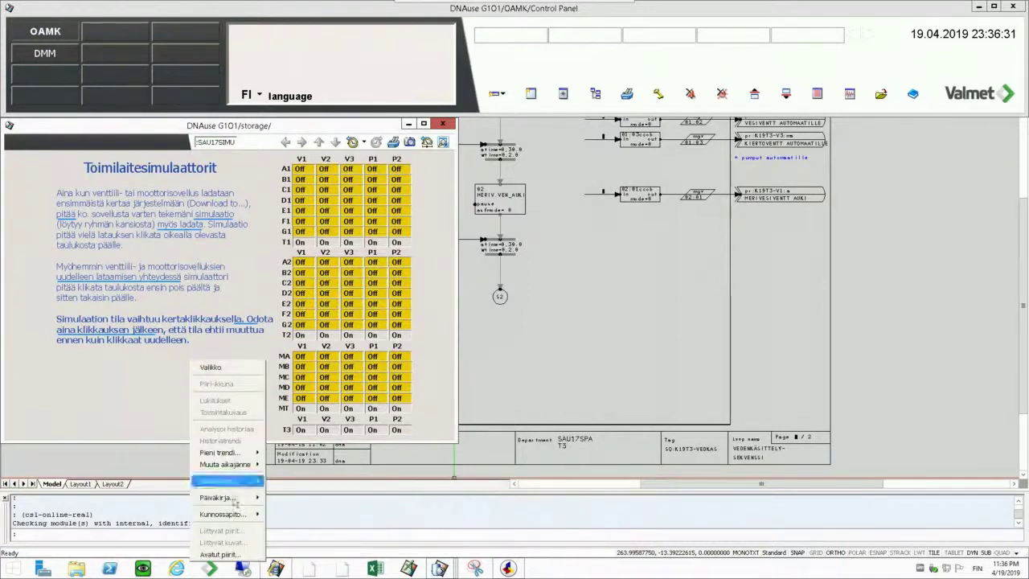
{"action": "mouse_move", "coordinate": [234, 514]}
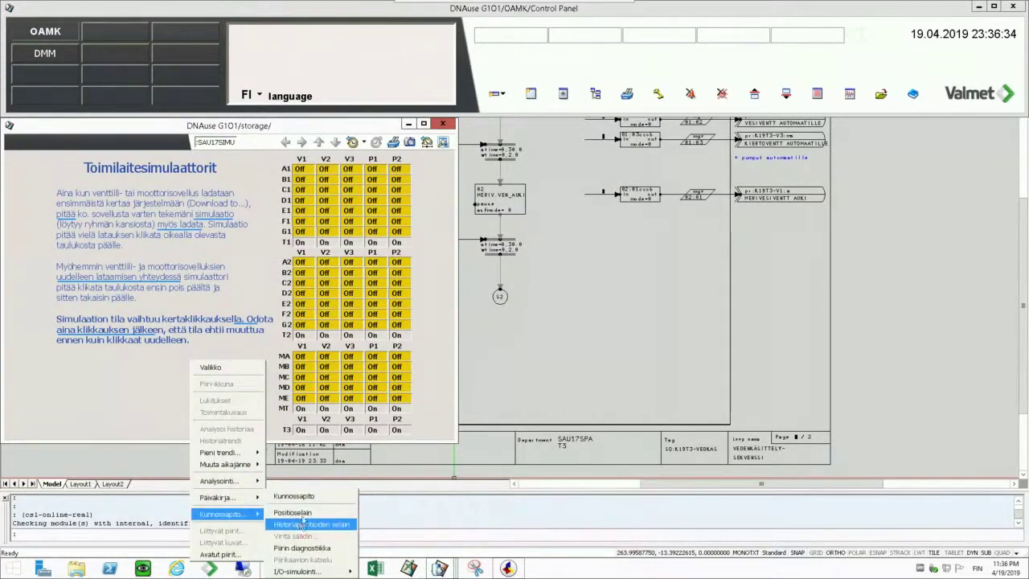
{"action": "left_click", "coordinate": [298, 513]}
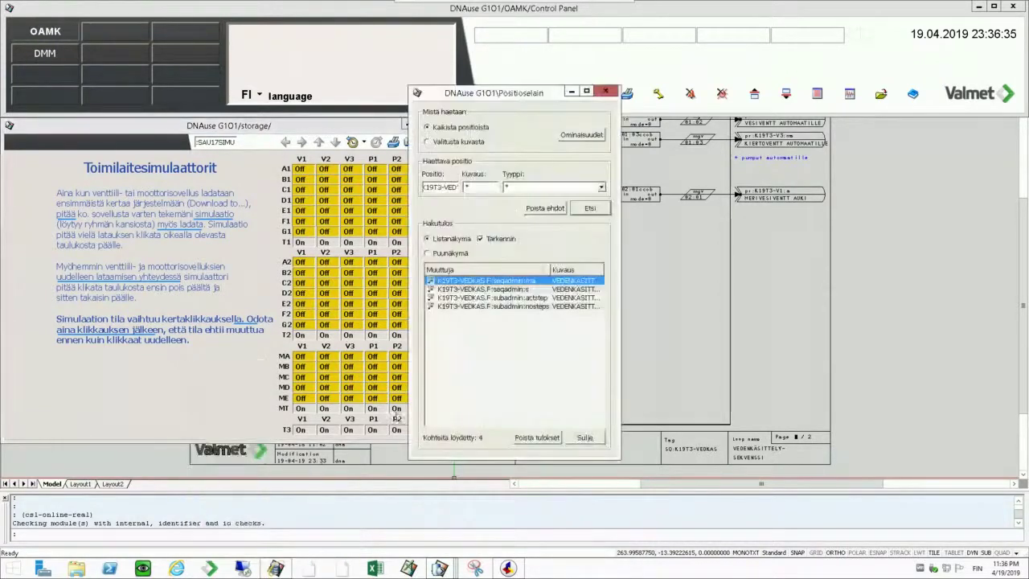
{"action": "right_click", "coordinate": [485, 298]}
{"action": "left_click", "coordinate": [509, 316]}
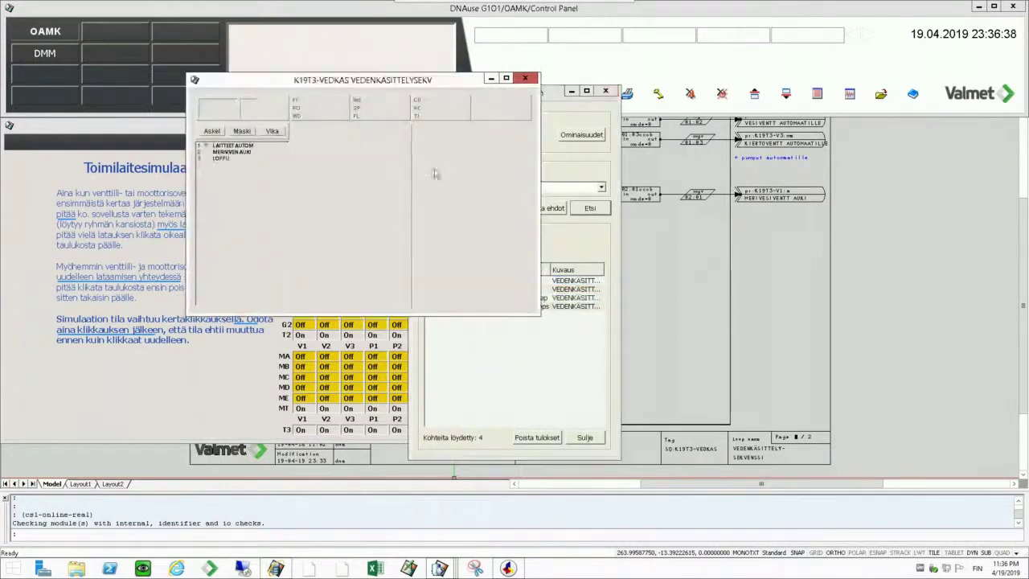
{"action": "left_click", "coordinate": [505, 78]}
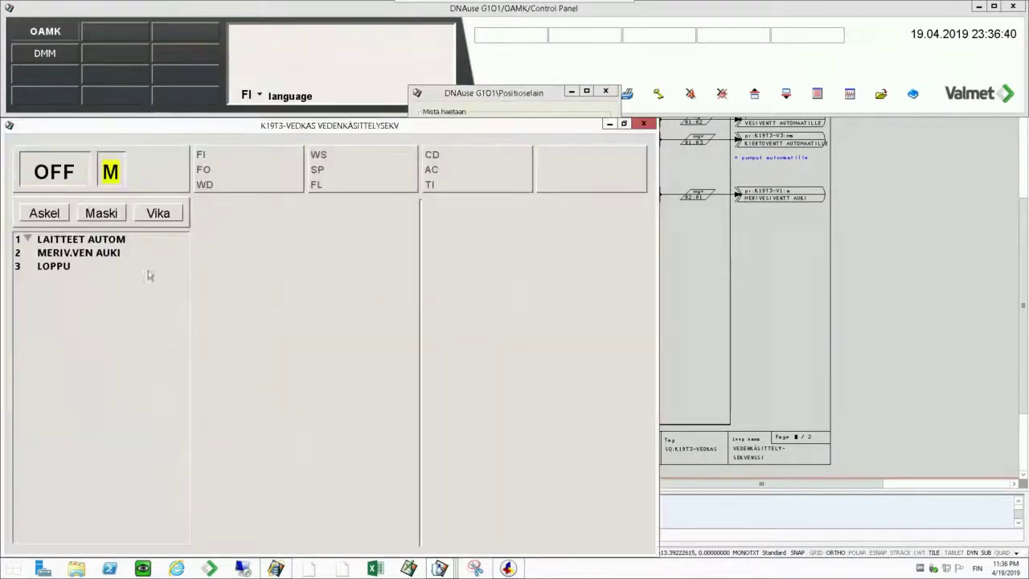
Examine the actions and conditions of the sequence steps LAITTEET AUTOM and MERIV.VEN AUKI.
{"action": "left_click", "coordinate": [101, 242]}
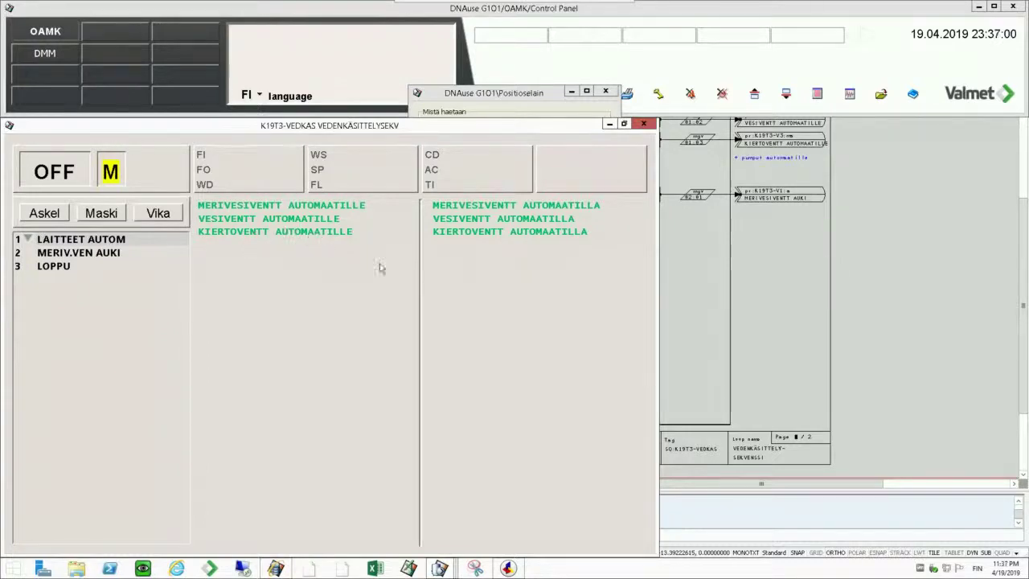
{"action": "left_click", "coordinate": [106, 240]}
{"action": "left_click", "coordinate": [109, 257]}
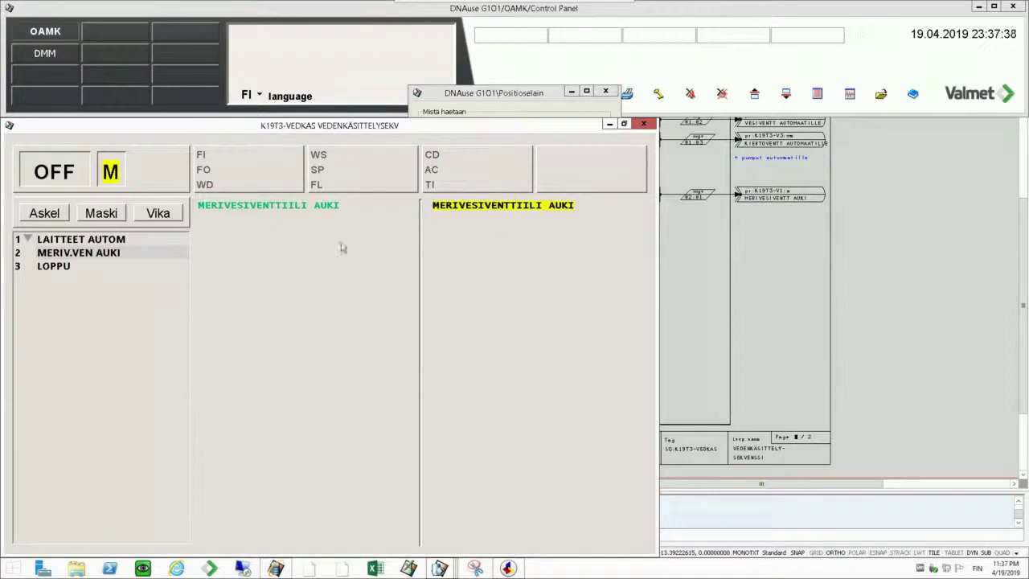
Open the loop window (Piiri-ikkuna) of the K19T3-V1 valve from the MERIVESIVENTTIILI AUKI condition and expand its details.
{"action": "right_click", "coordinate": [489, 210]}
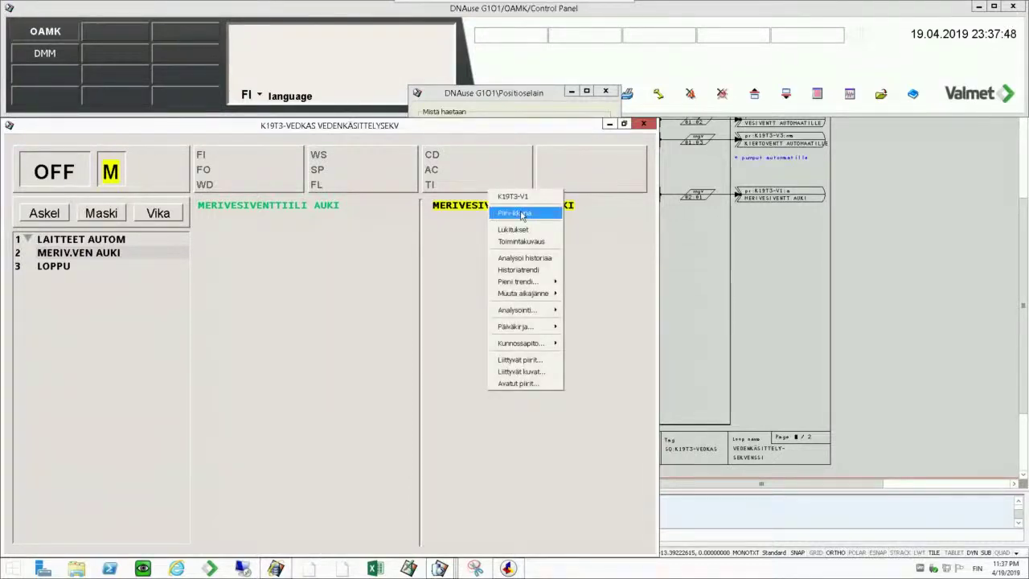
{"action": "left_click", "coordinate": [522, 213]}
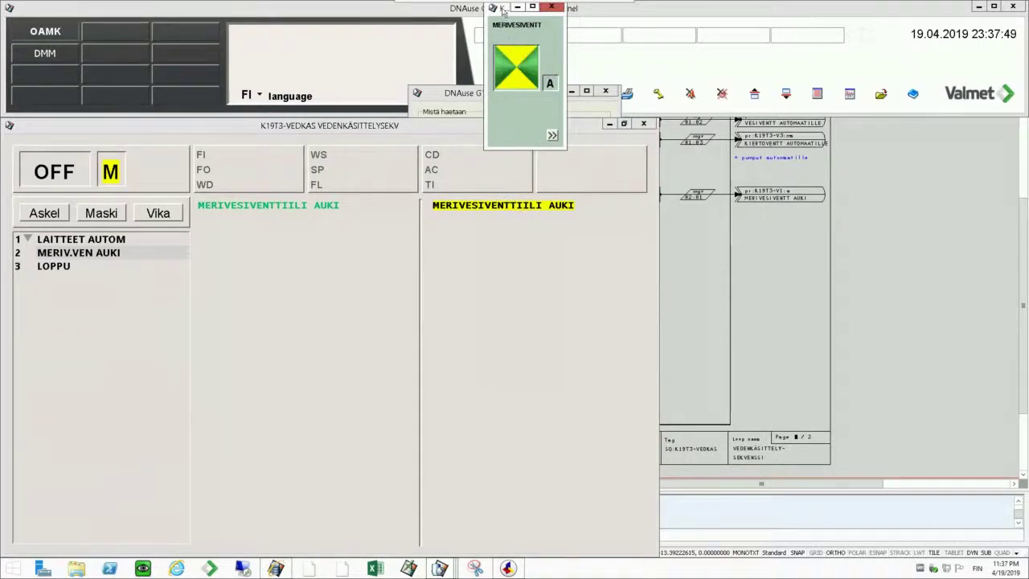
{"action": "left_click_drag", "start_coordinate": [502, 10], "coordinate": [508, 267]}
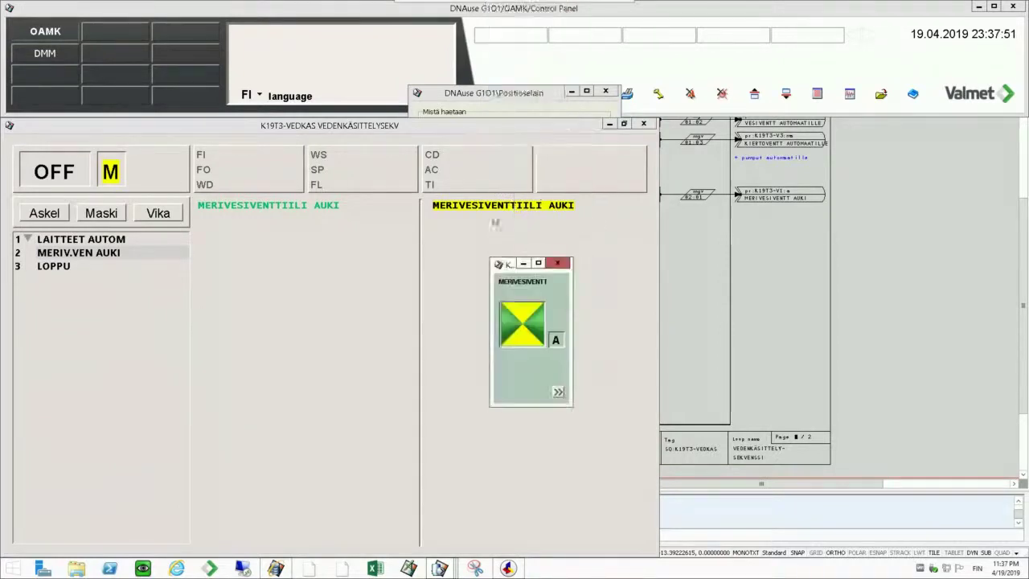
{"action": "left_click", "coordinate": [559, 393]}
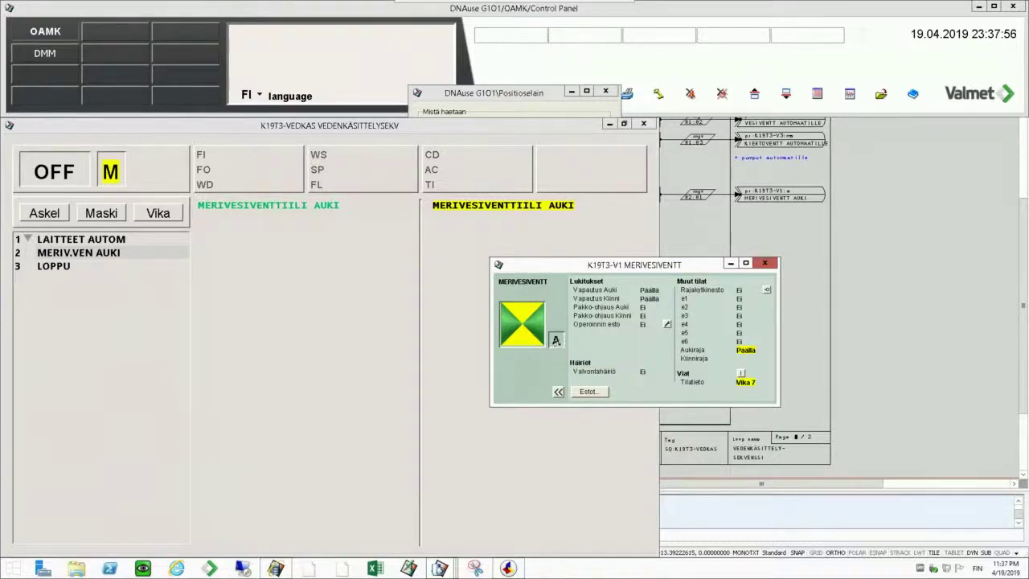
Switch the K19T3-V1 MERIVESIVENTT valve to manual (M) and close it.
{"action": "left_click", "coordinate": [555, 341]}
{"action": "left_click", "coordinate": [585, 376]}
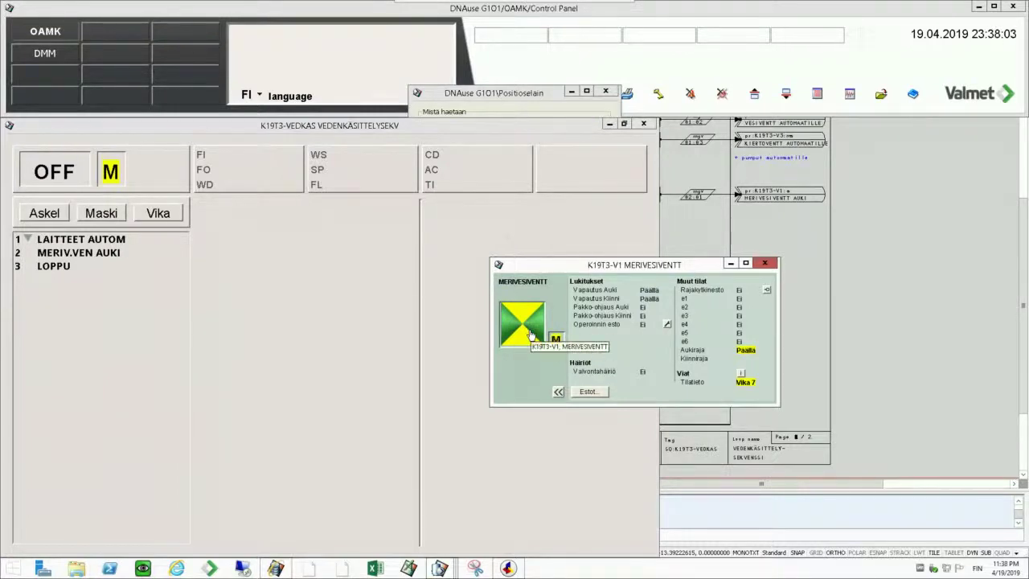
{"action": "right_click", "coordinate": [531, 336]}
{"action": "left_click", "coordinate": [523, 380]}
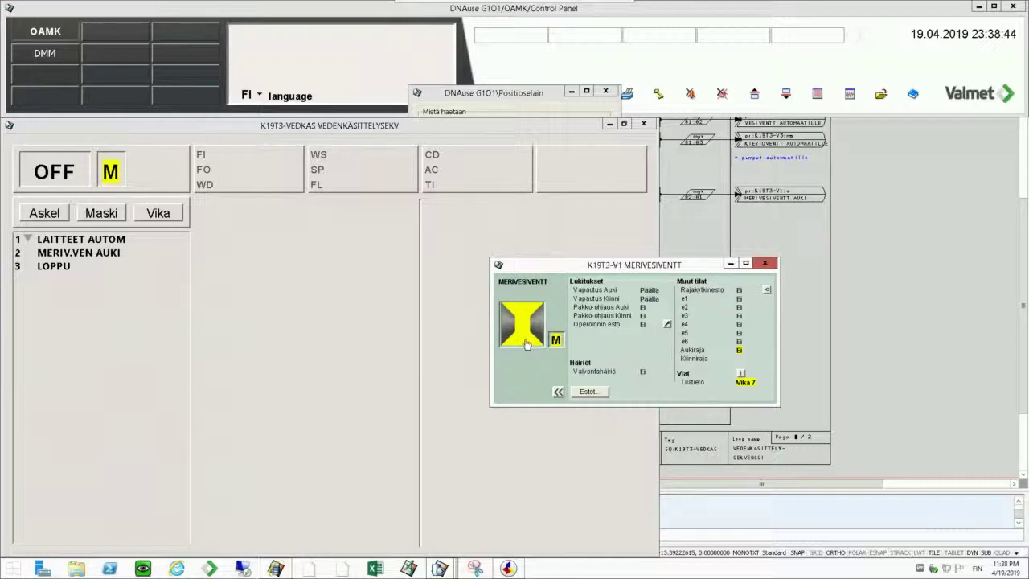
Run the K19T3-VEDKAS sequence again by setting it ON, check the K19T3-V1 valve's response, and close the valve window.
{"action": "left_click_drag", "start_coordinate": [602, 267], "coordinate": [493, 286]}
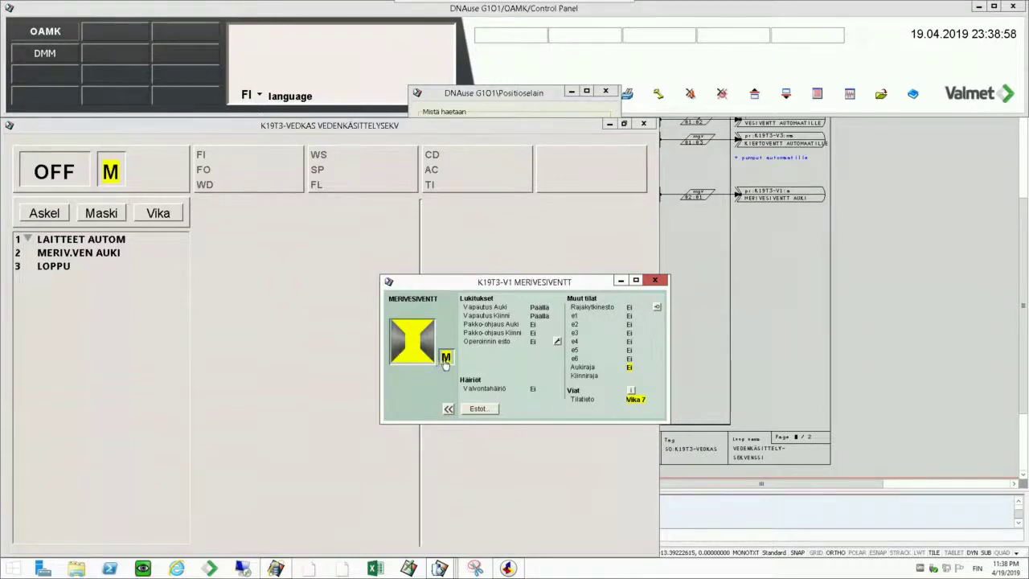
{"action": "left_click_drag", "start_coordinate": [449, 288], "coordinate": [489, 286]}
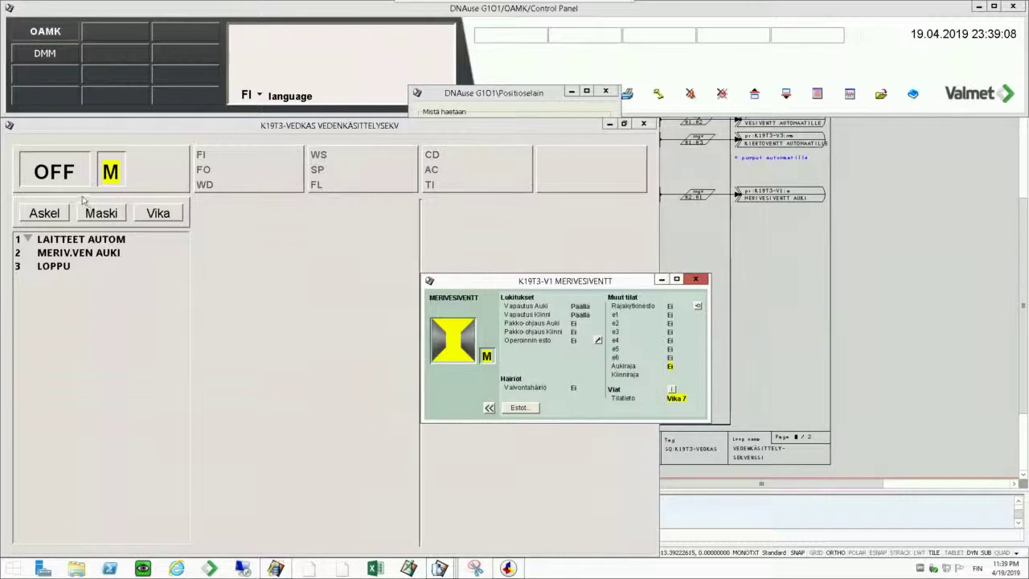
{"action": "left_click", "coordinate": [57, 176]}
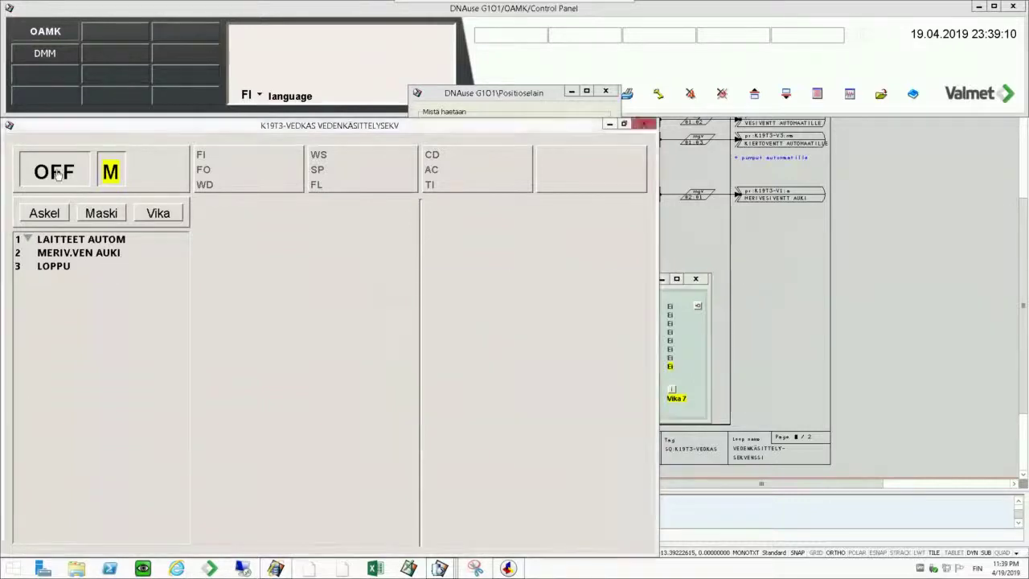
{"action": "left_click", "coordinate": [84, 214]}
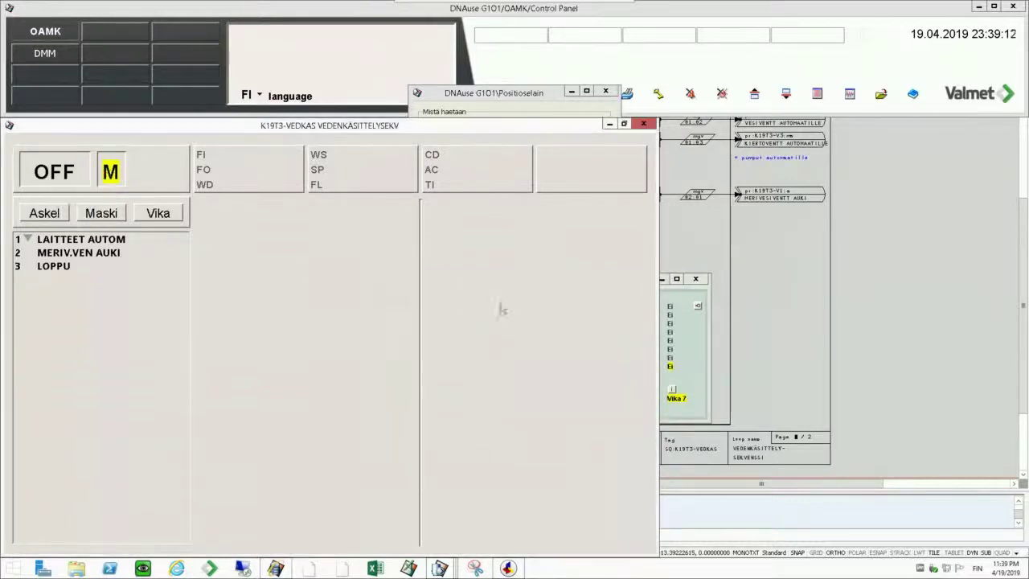
{"action": "left_click", "coordinate": [677, 344]}
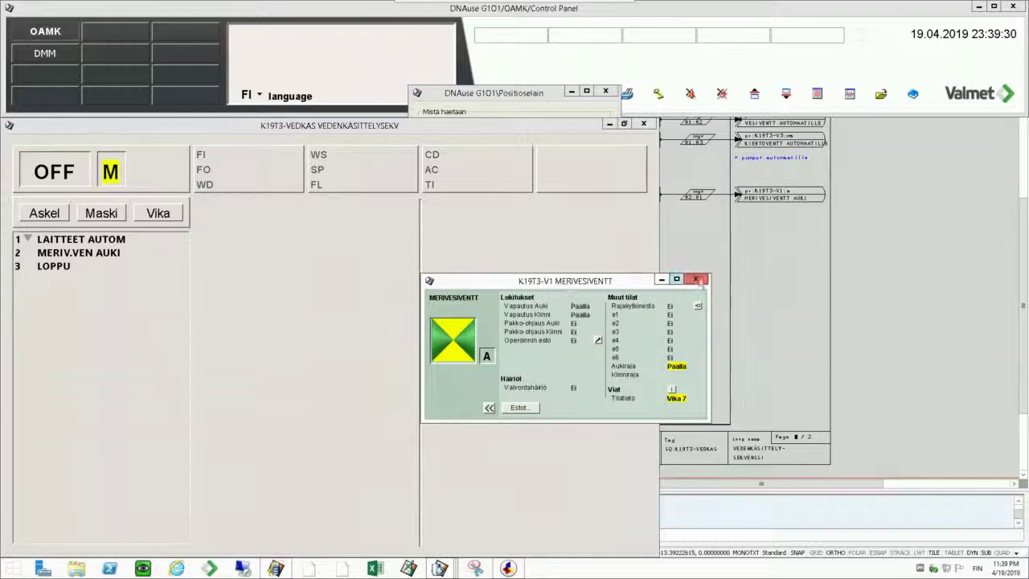
{"action": "left_click", "coordinate": [696, 280]}
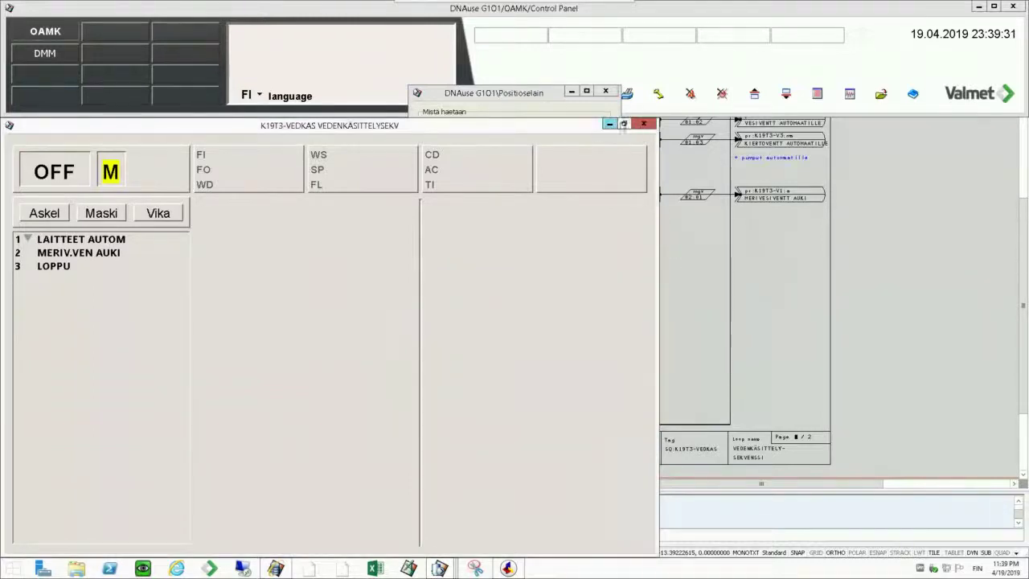
{"action": "left_click", "coordinate": [624, 124]}
{"action": "left_click_drag", "start_coordinate": [367, 85], "coordinate": [708, 218]}
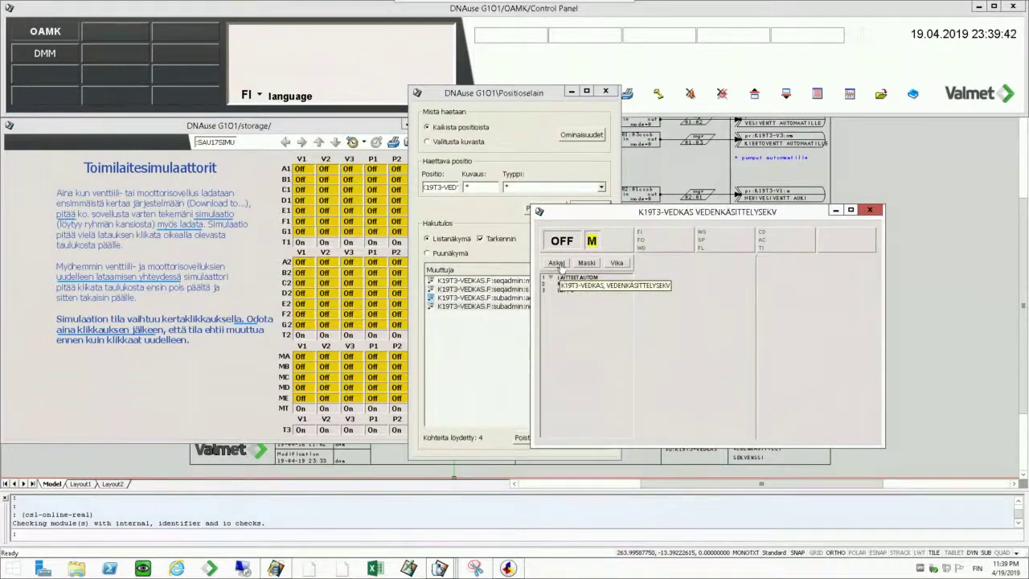
{"action": "left_click", "coordinate": [851, 210]}
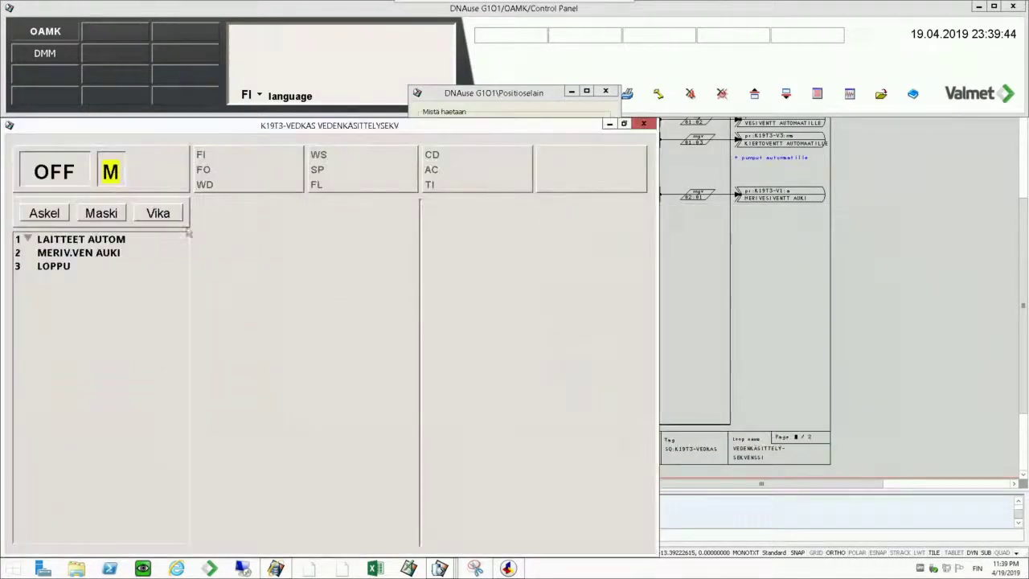
Run the K19T3-VEDKAS sequence from the beginning (Alku) using its step commands (Askel), confirm the command, and close the step command window.
{"action": "left_click", "coordinate": [45, 213]}
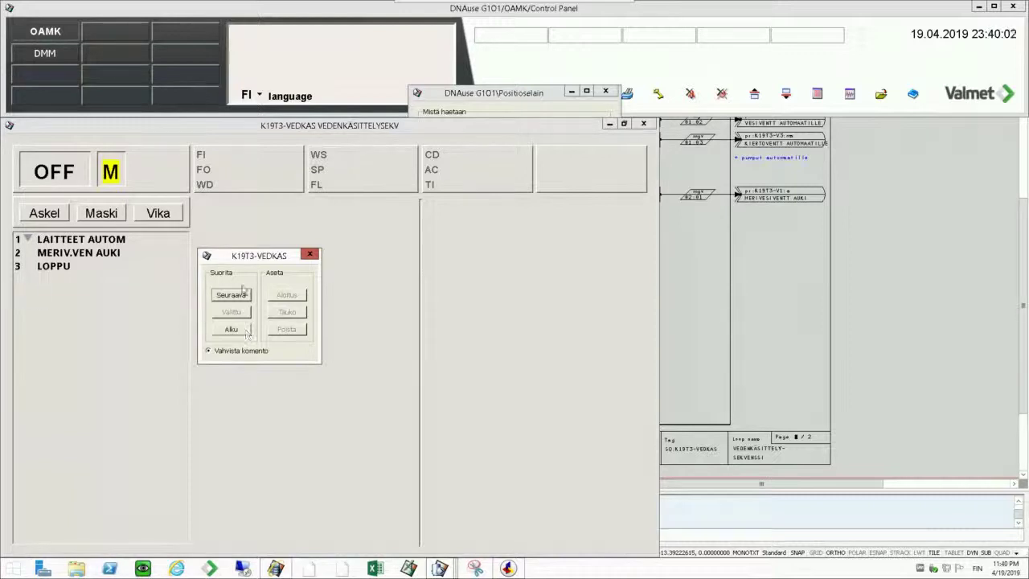
{"action": "left_click", "coordinate": [68, 176]}
{"action": "left_click", "coordinate": [88, 212]}
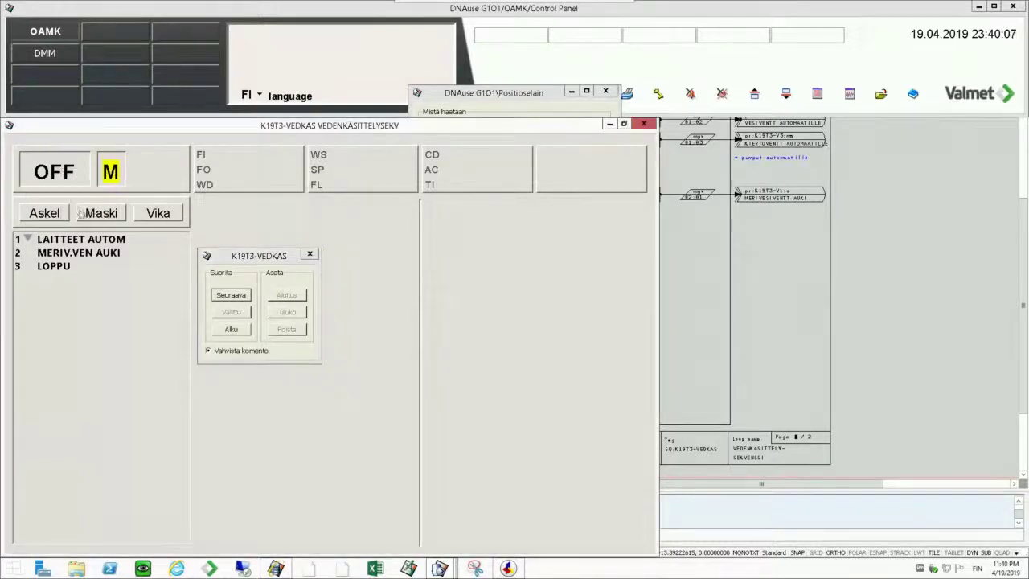
{"action": "left_click", "coordinate": [243, 332]}
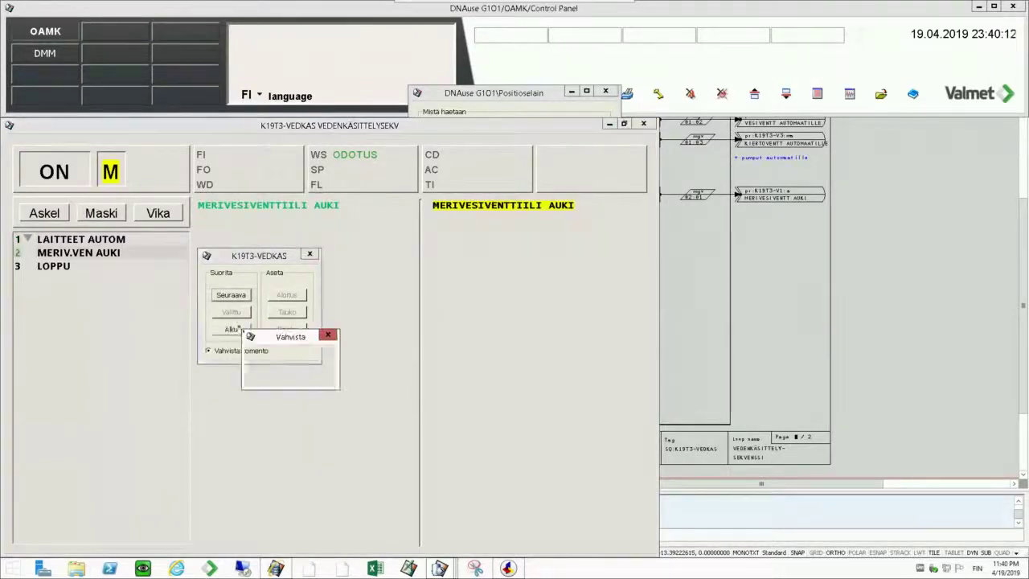
{"action": "left_click", "coordinate": [269, 375]}
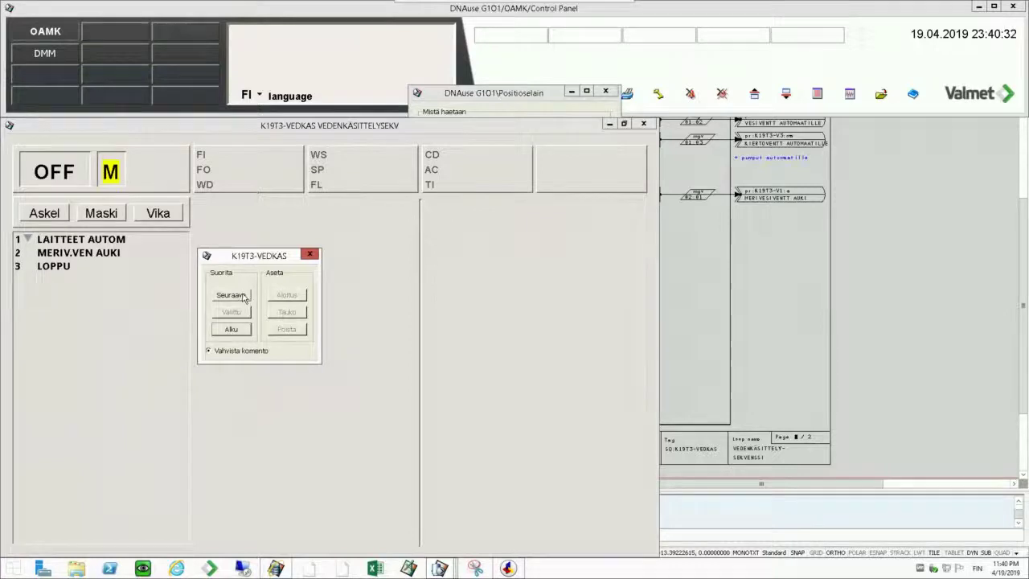
{"action": "left_click", "coordinate": [311, 254]}
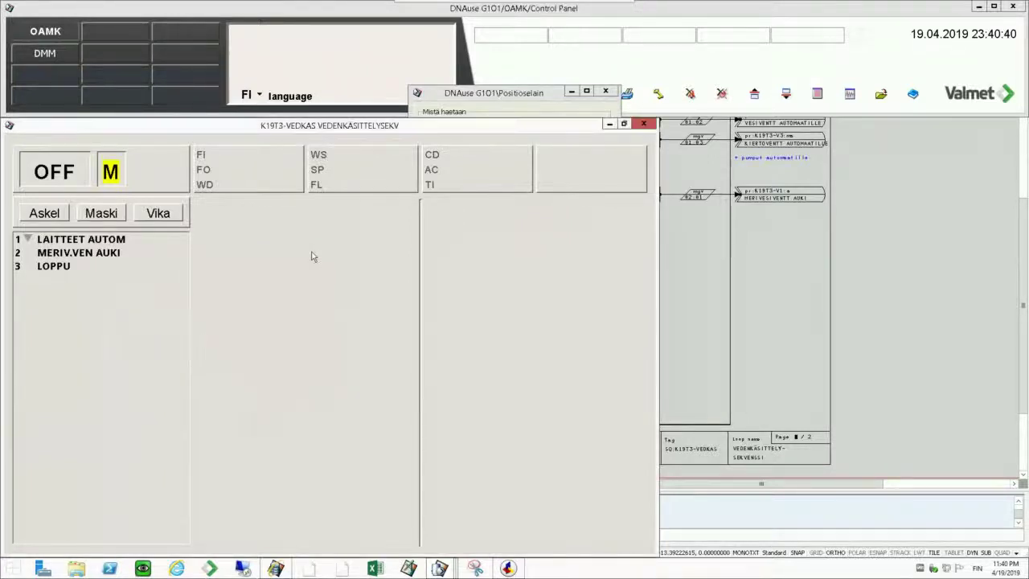
Close the K19T3-VEDKAS sequence window and the Positioselain, minimize the Control Panel, and place the Toimilaitesimulaattorit window fully in view over the sequence drawing.
{"action": "left_click", "coordinate": [644, 124]}
{"action": "left_click", "coordinate": [605, 92]}
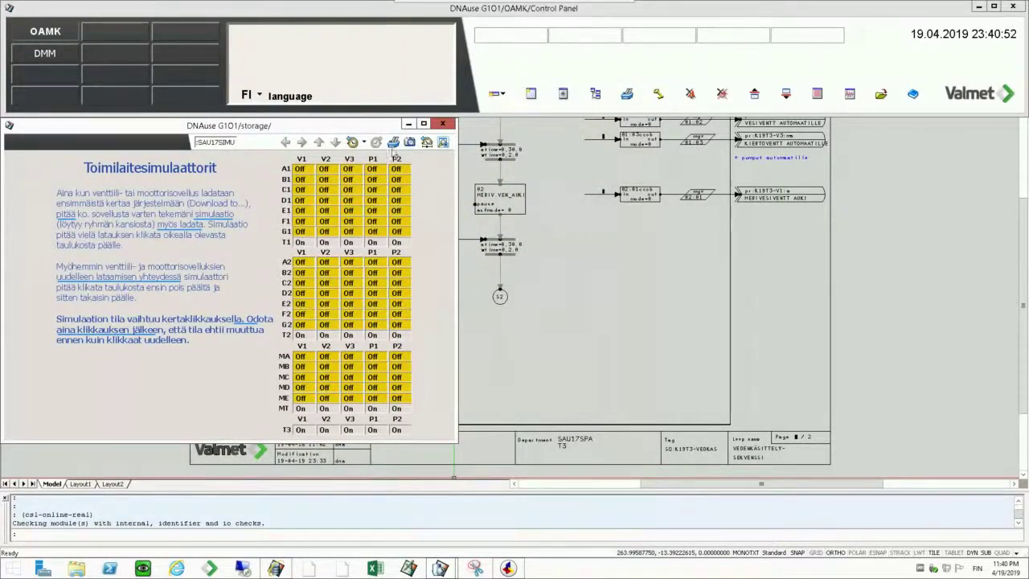
{"action": "left_click_drag", "start_coordinate": [378, 128], "coordinate": [402, 296]}
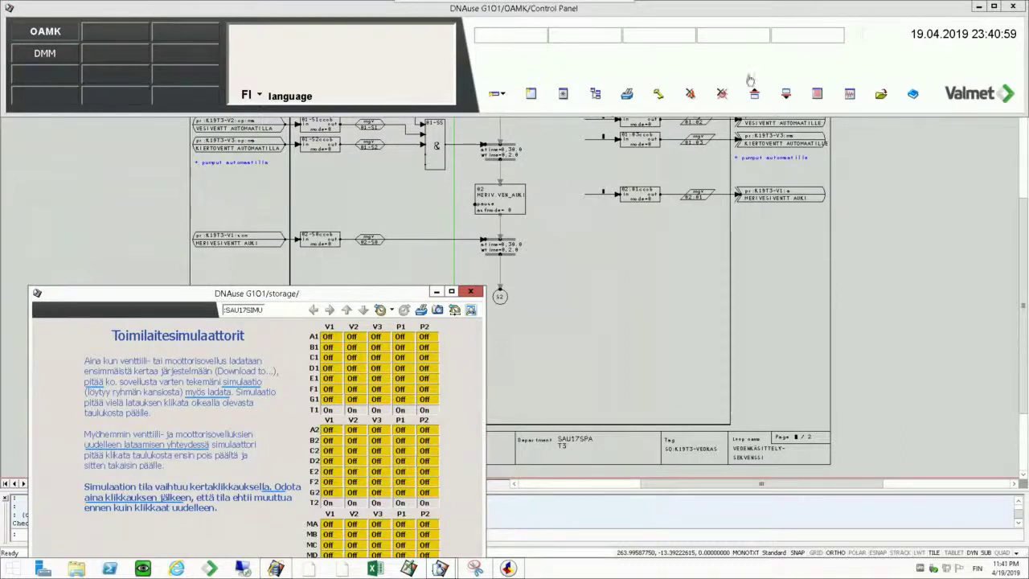
{"action": "left_click", "coordinate": [979, 7]}
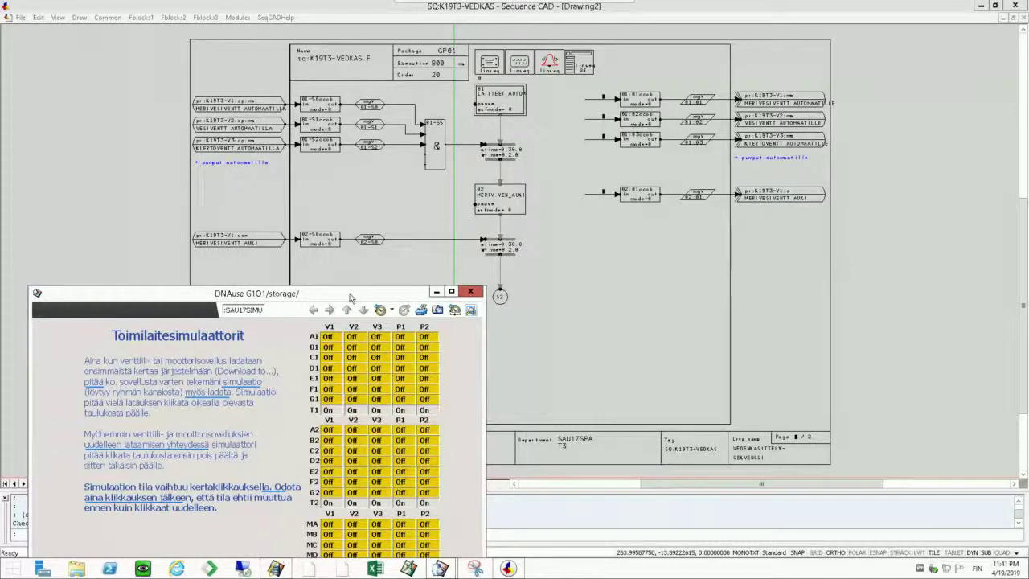
{"action": "left_click_drag", "start_coordinate": [350, 298], "coordinate": [349, 207]}
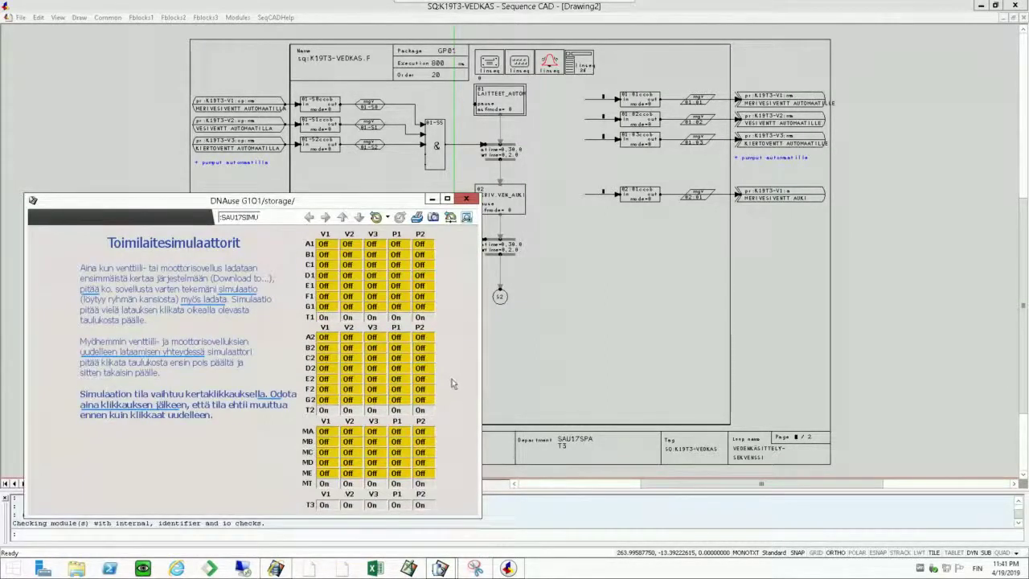